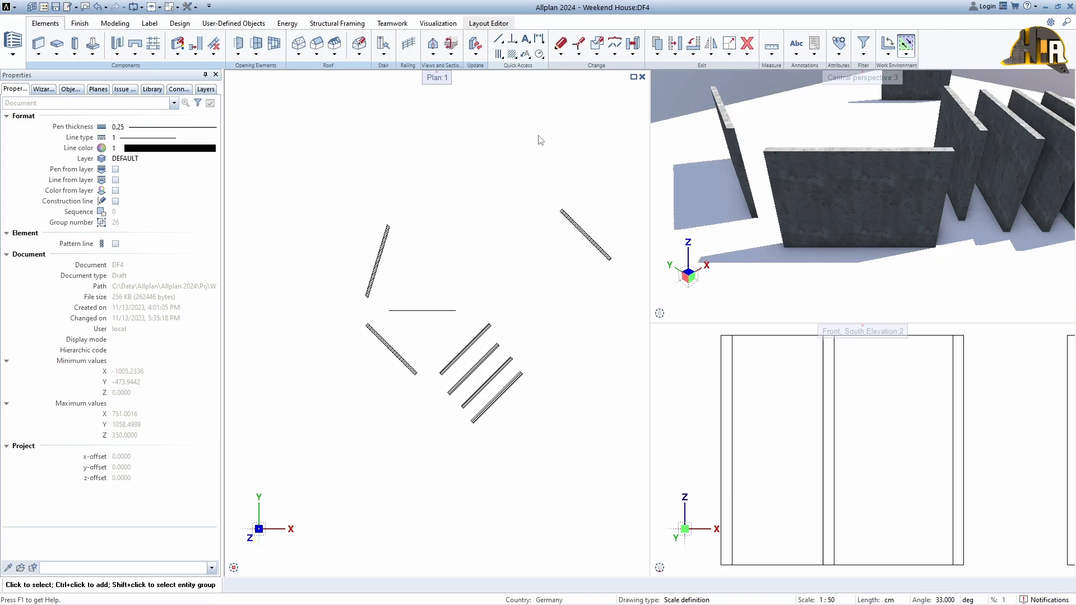
Delete the contents of drawing file 4 in the building structure, including its name
double_click(541, 141)
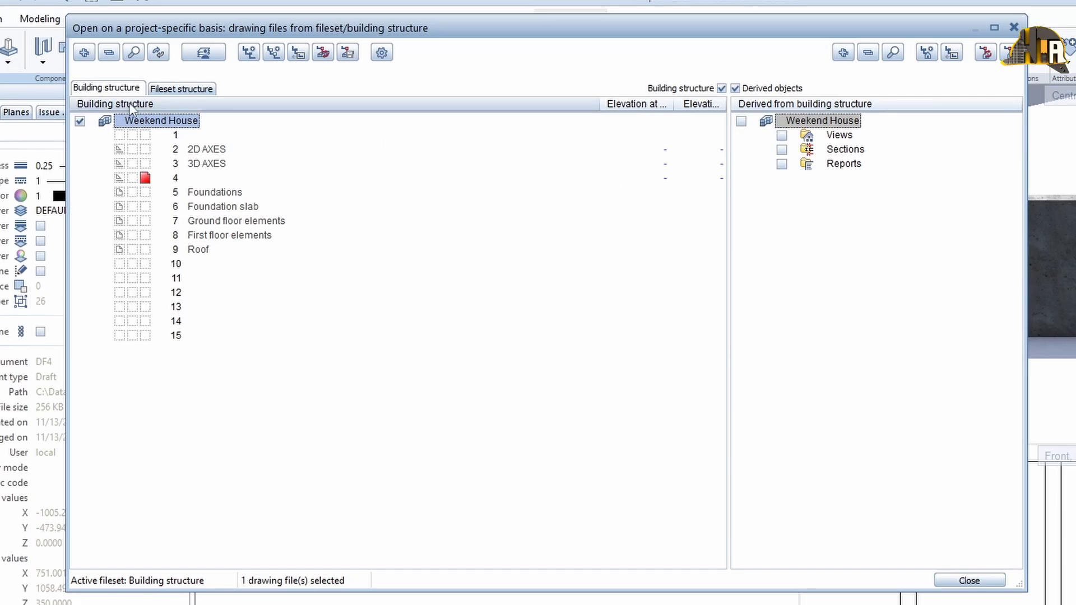
right_click(168, 178)
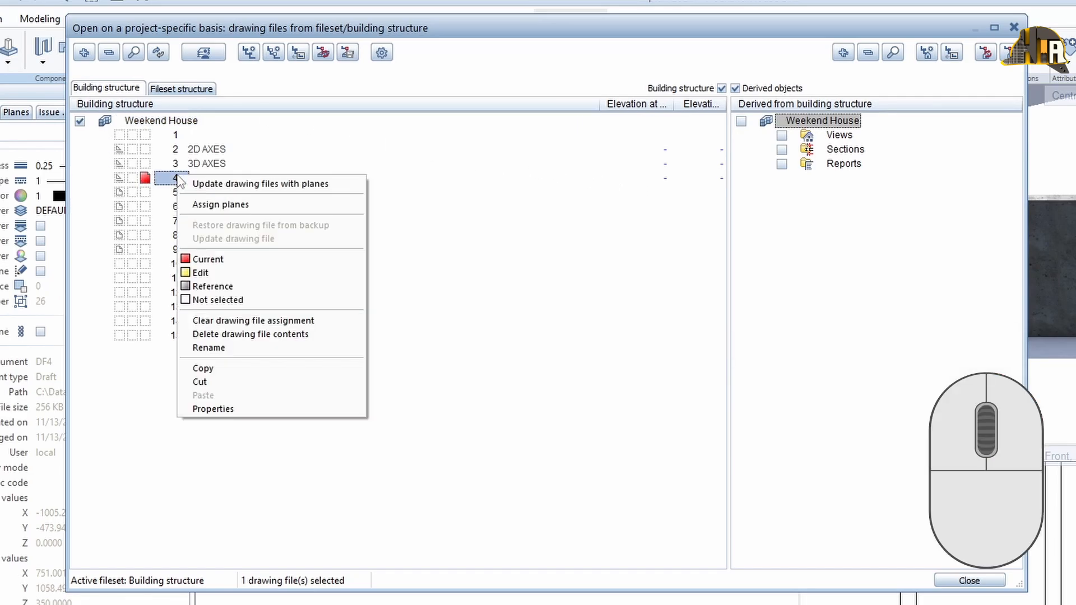
click(269, 334)
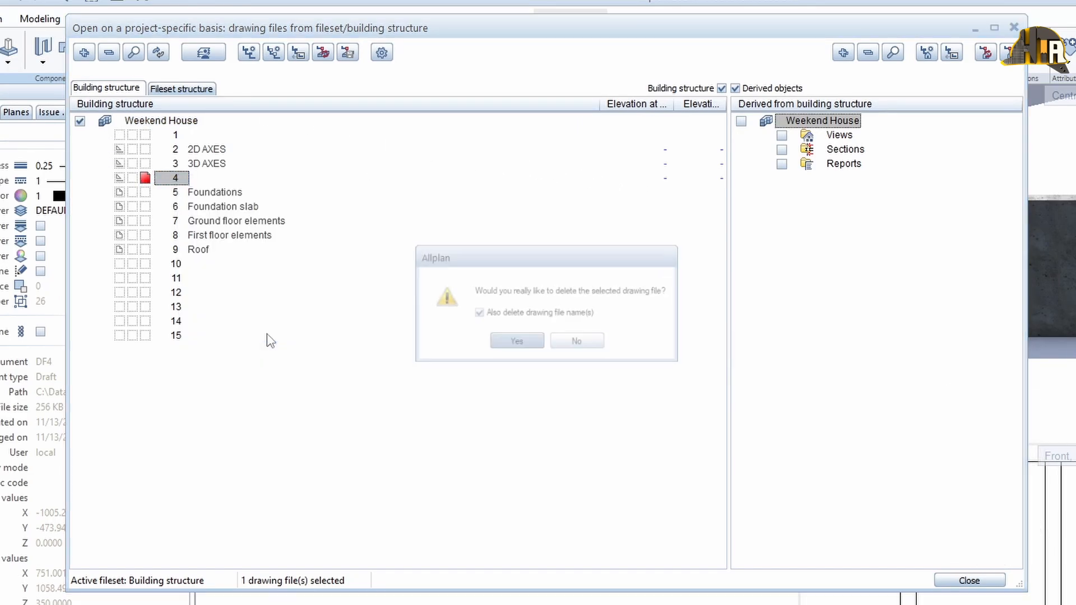
click(514, 348)
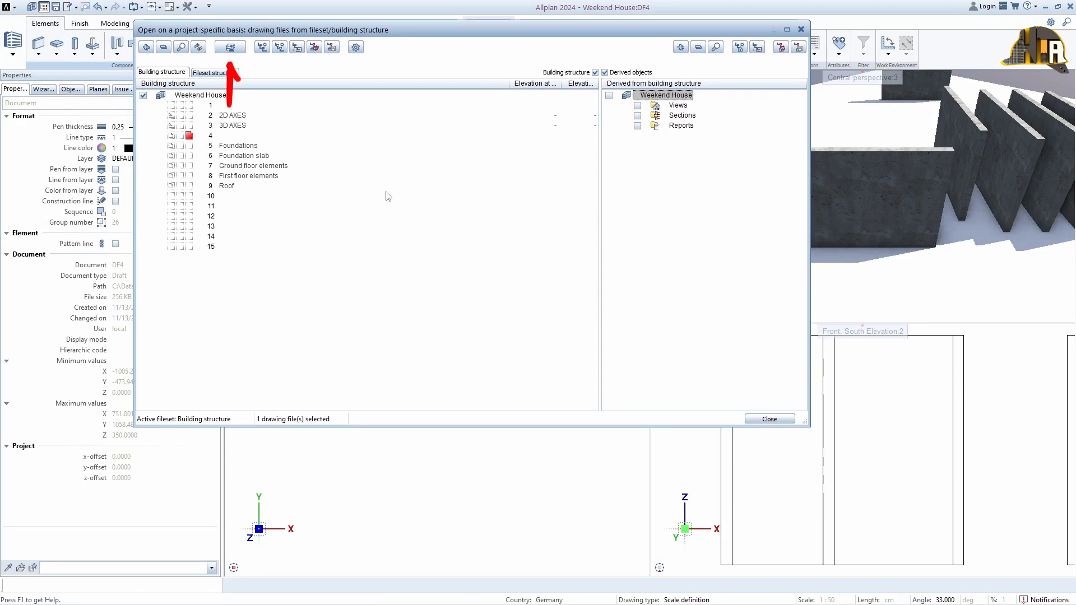
Open the Floor Manager and start a new model named House
click(236, 50)
drag(274, 69, 508, 145)
drag(689, 393, 694, 504)
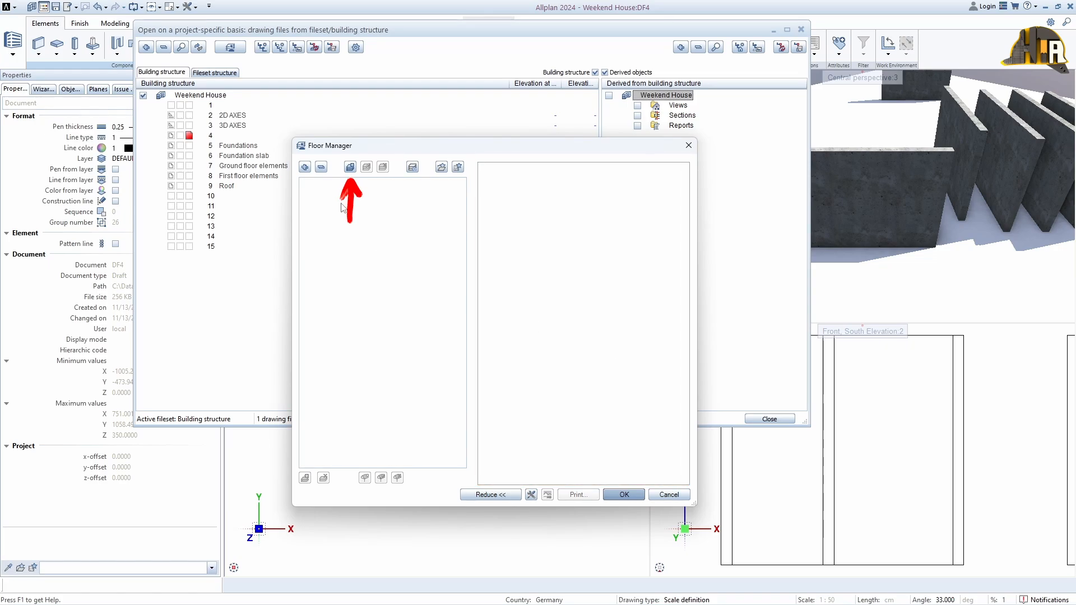
click(350, 167)
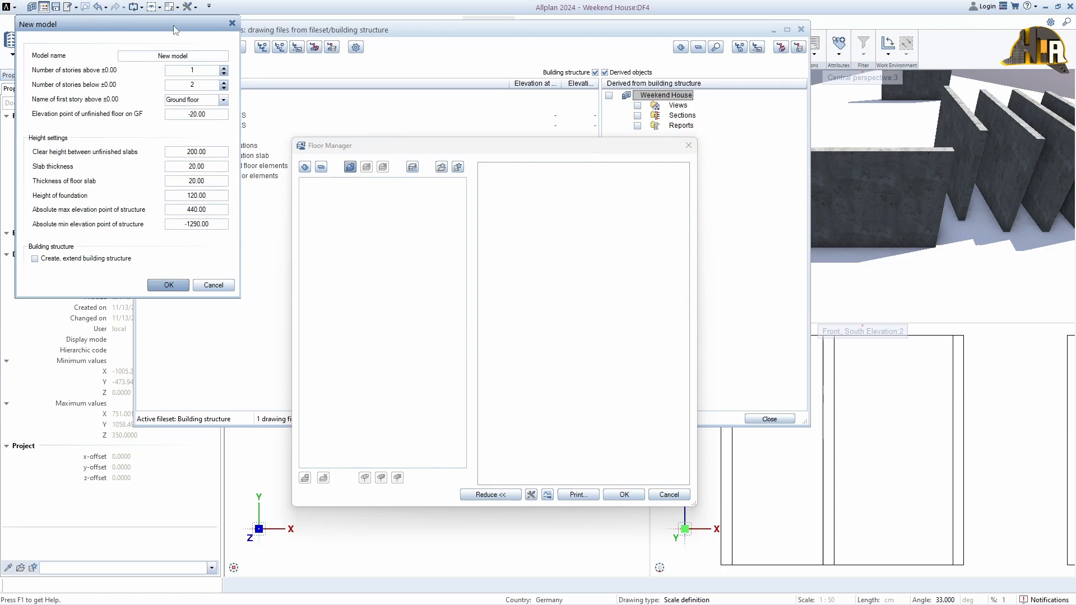
drag(175, 30, 519, 192)
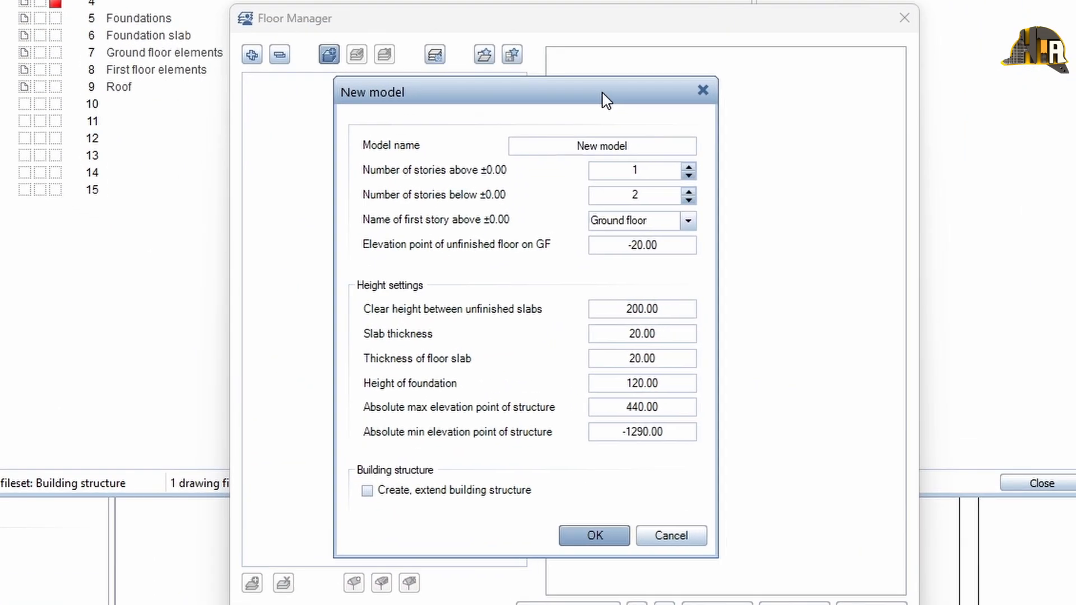
drag(526, 145, 638, 148)
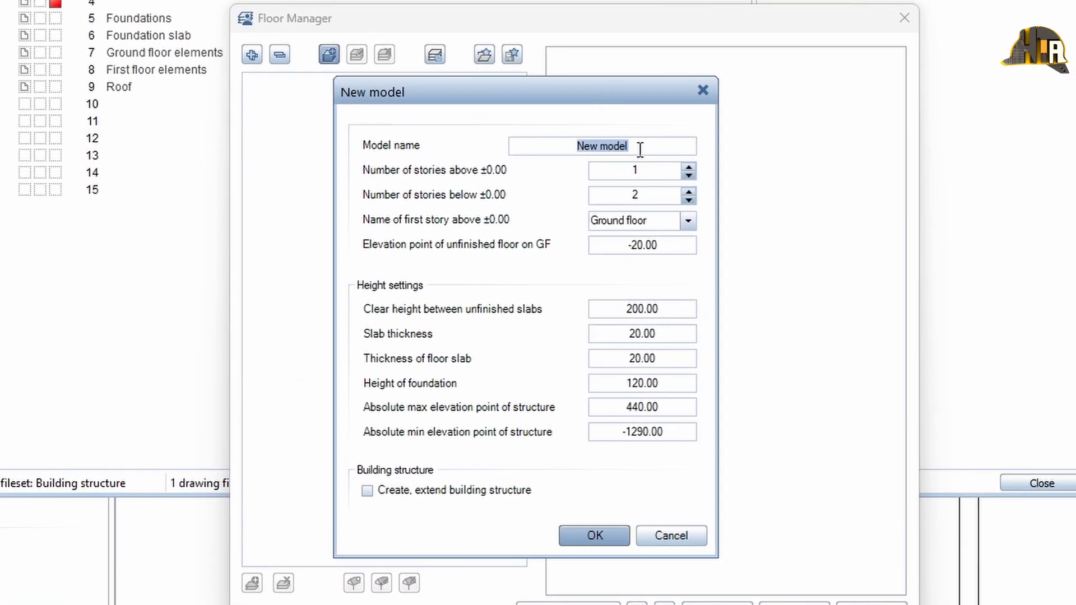
text(House)
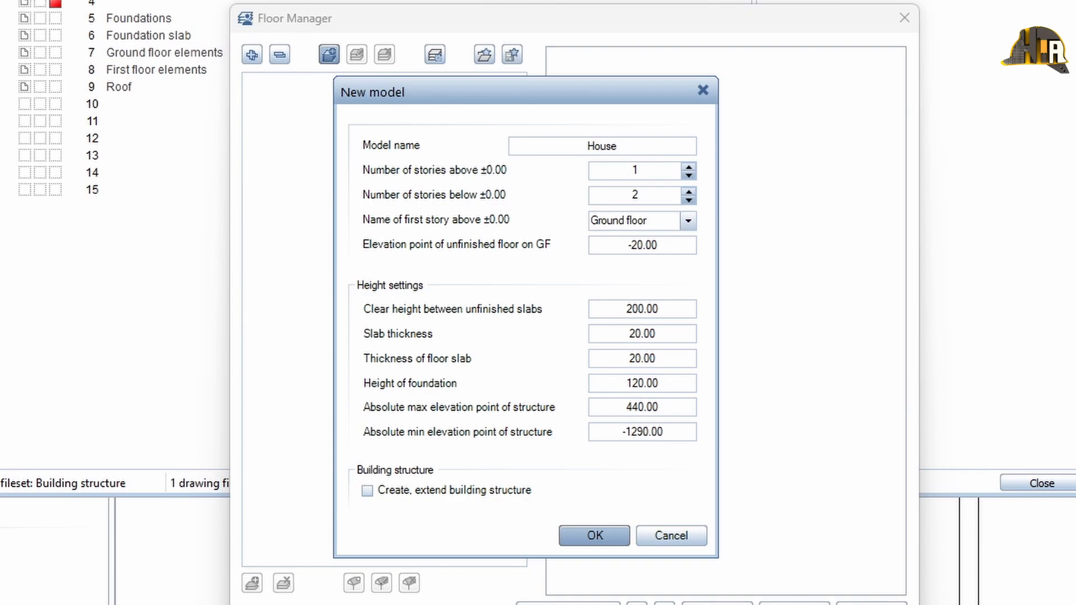
Set the model to 3 stories above ±0.00 and 0 stories below
click(688, 170)
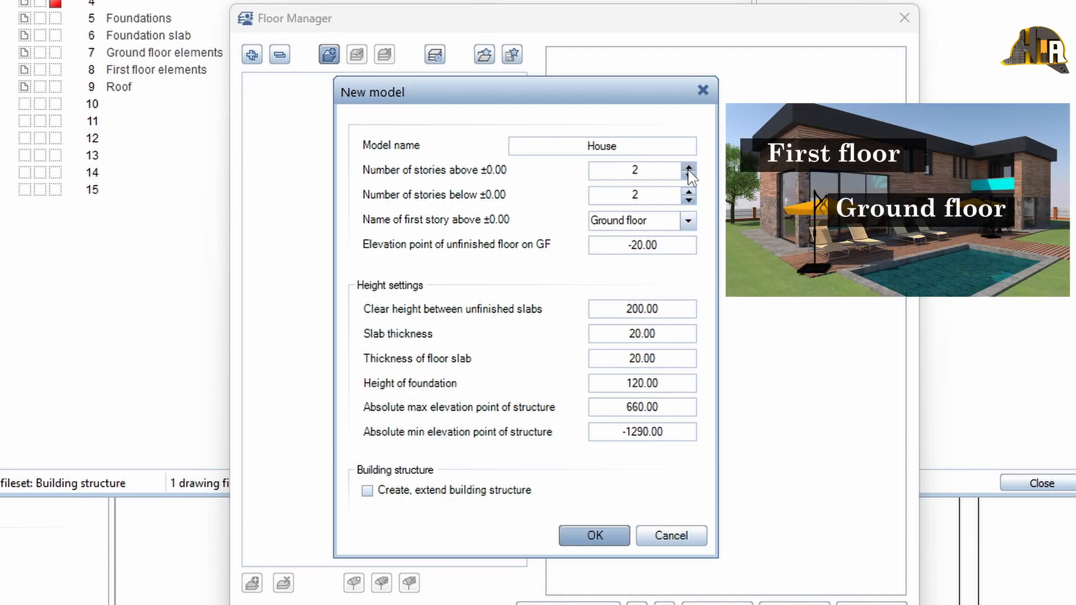
click(689, 170)
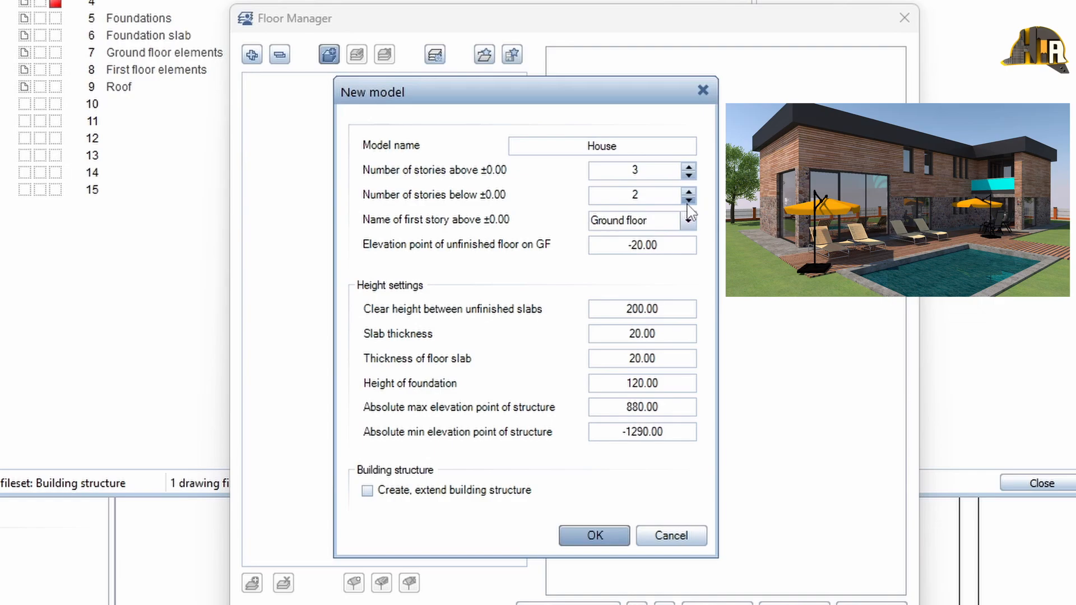
click(689, 201)
click(688, 201)
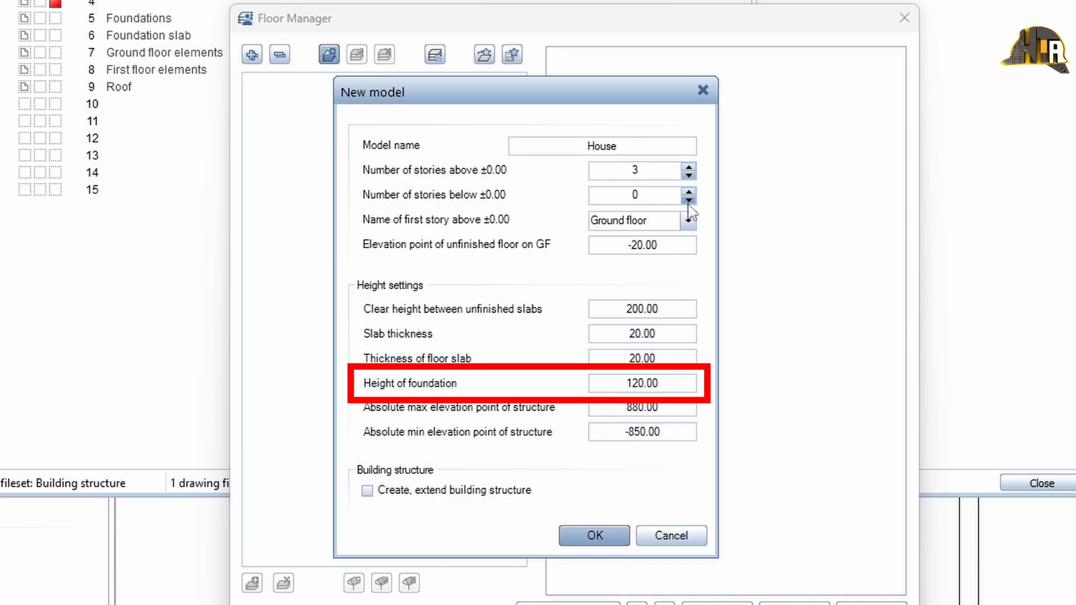
click(688, 220)
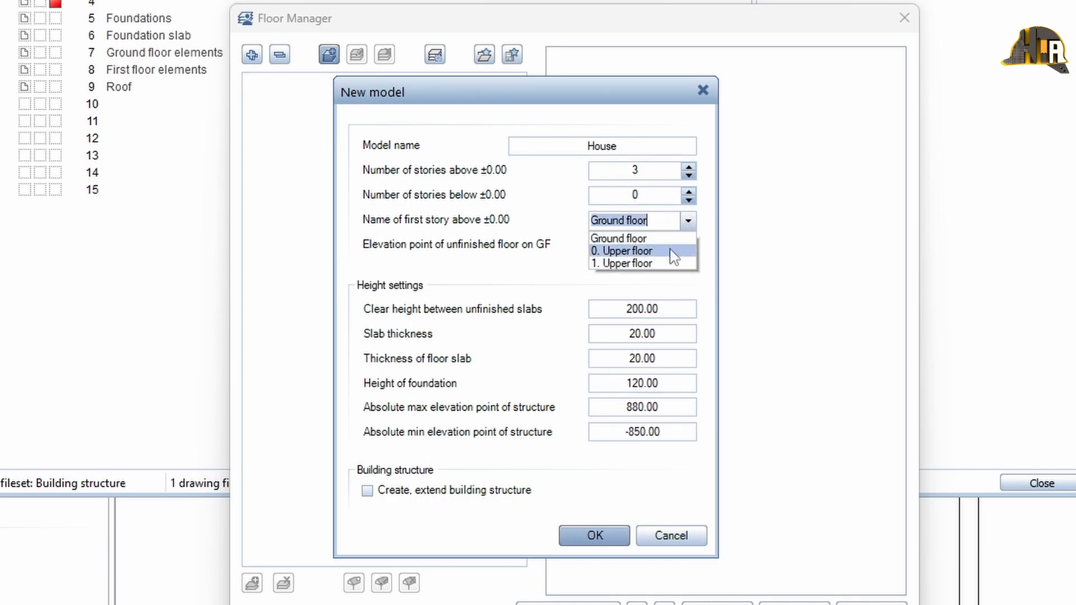
click(670, 250)
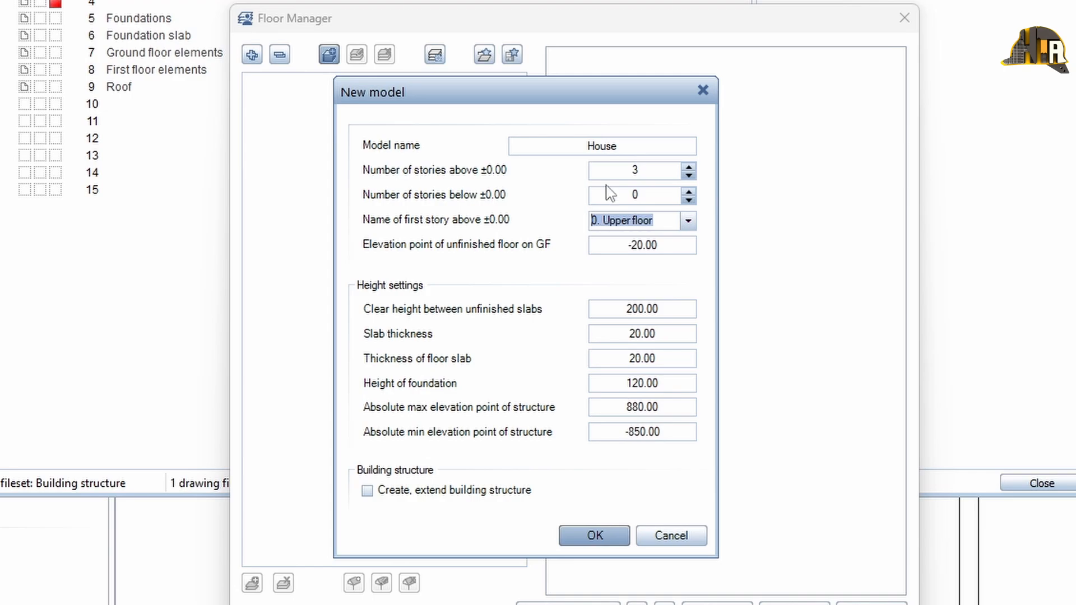
text(afafa)
click(688, 221)
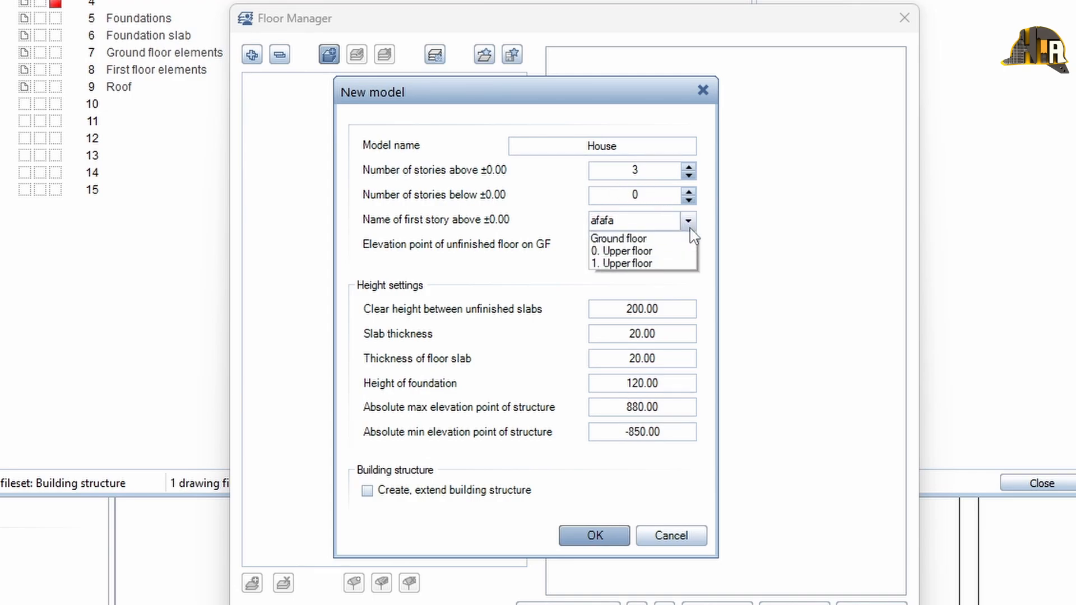
click(692, 238)
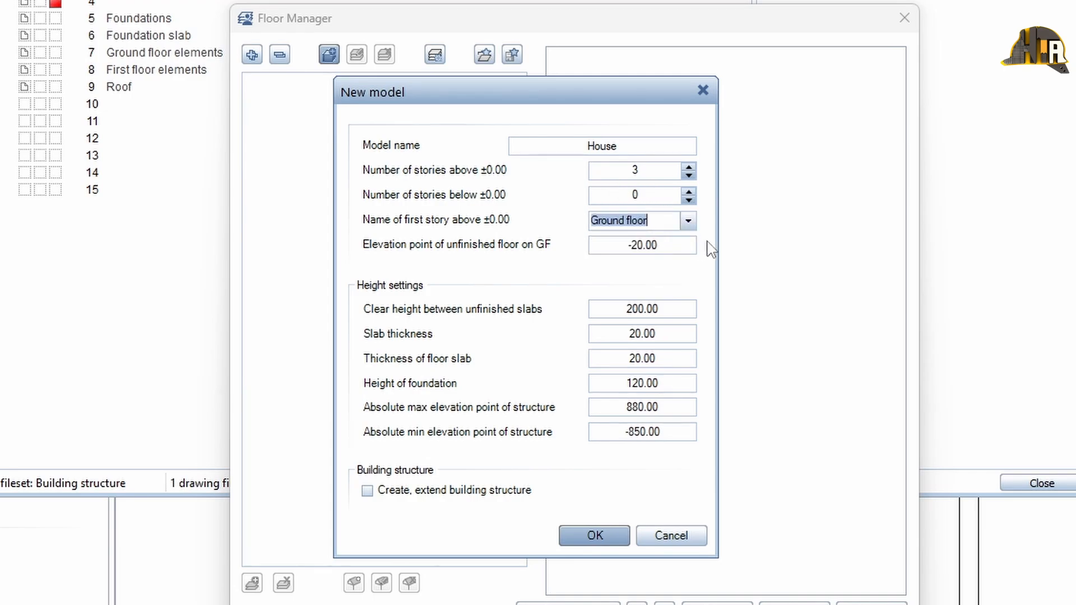
Set the ground floor's unfinished floor elevation to 0.00 and the clear height between unfinished slabs to 260
click(682, 242)
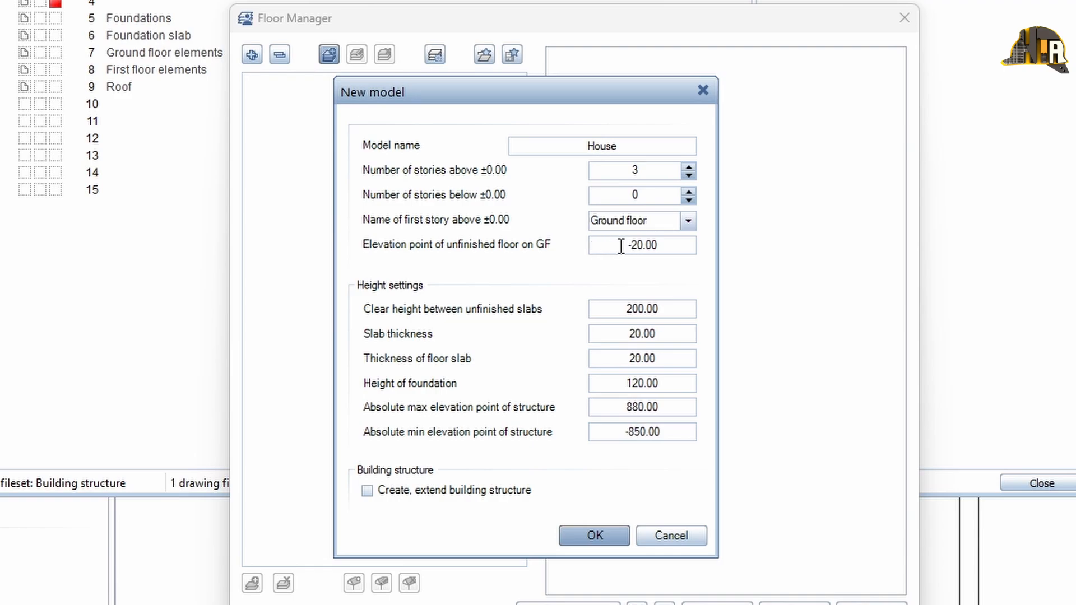
drag(621, 246, 670, 247)
text(0)
click(676, 305)
text(260)
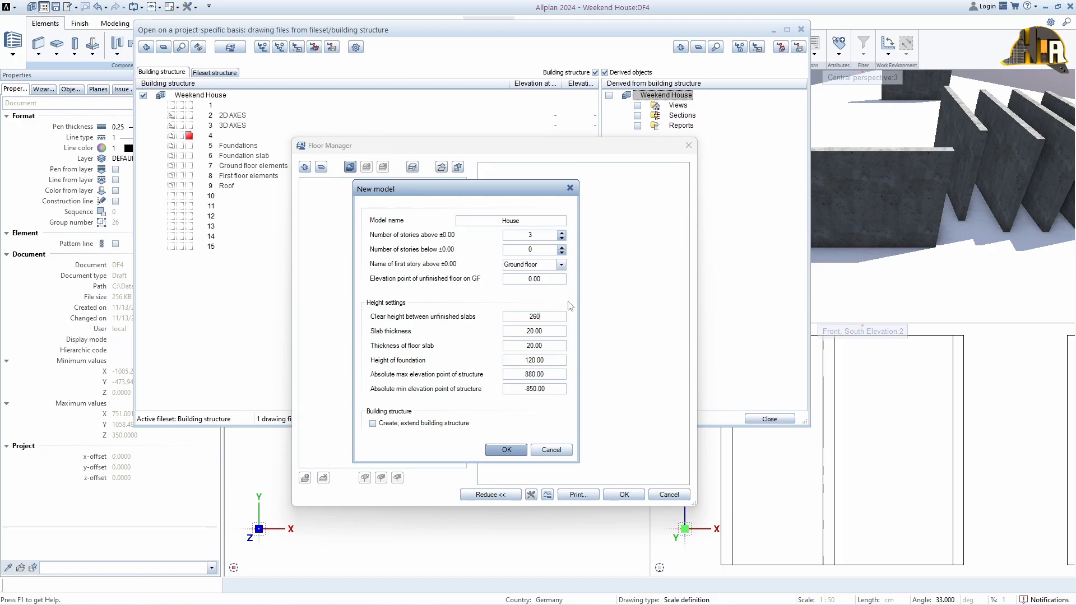
key(Return)
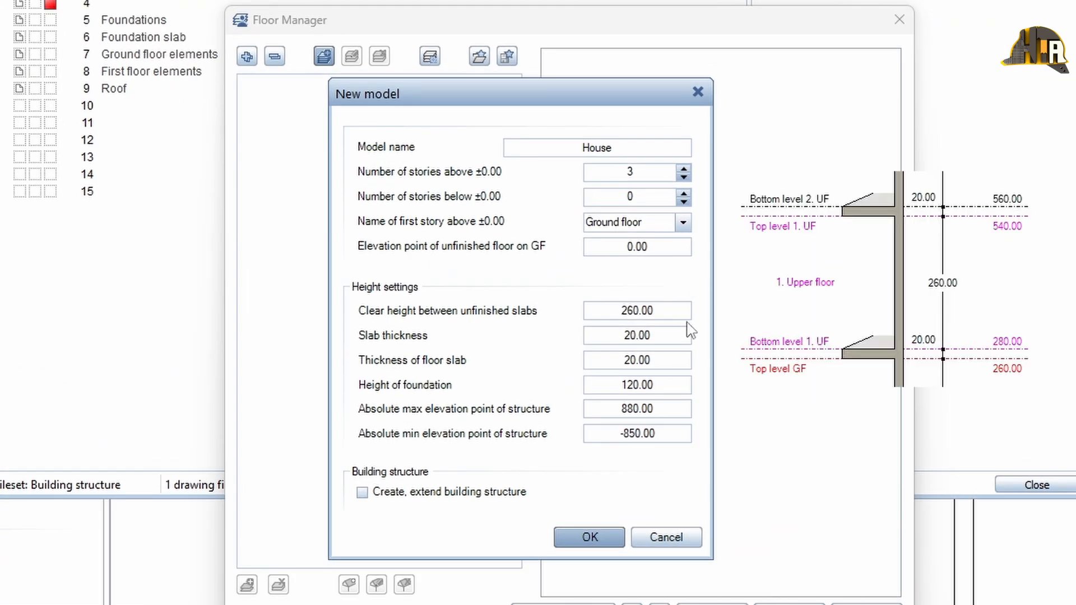
Set the slab thickness to 20.00 and the thickness of floor slab to 30.00
click(672, 332)
drag(624, 335, 666, 346)
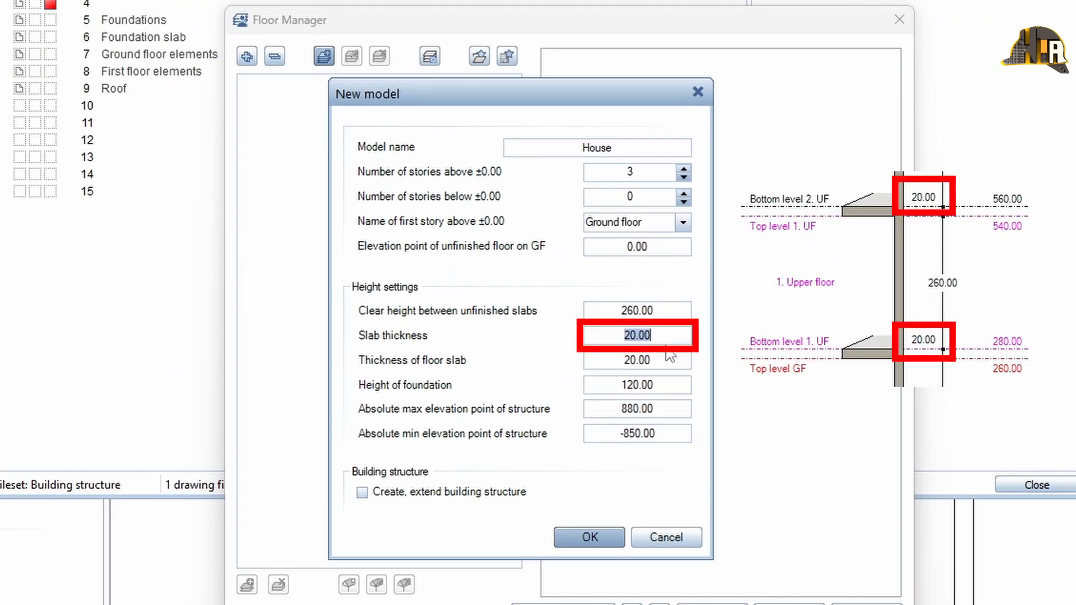
text(20.00)
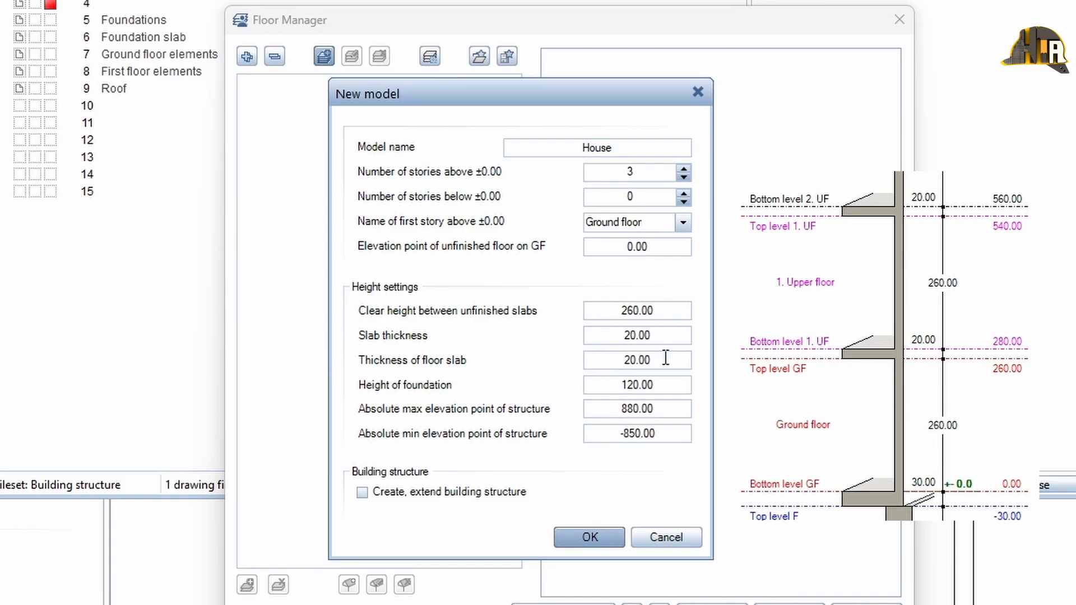
click(660, 359)
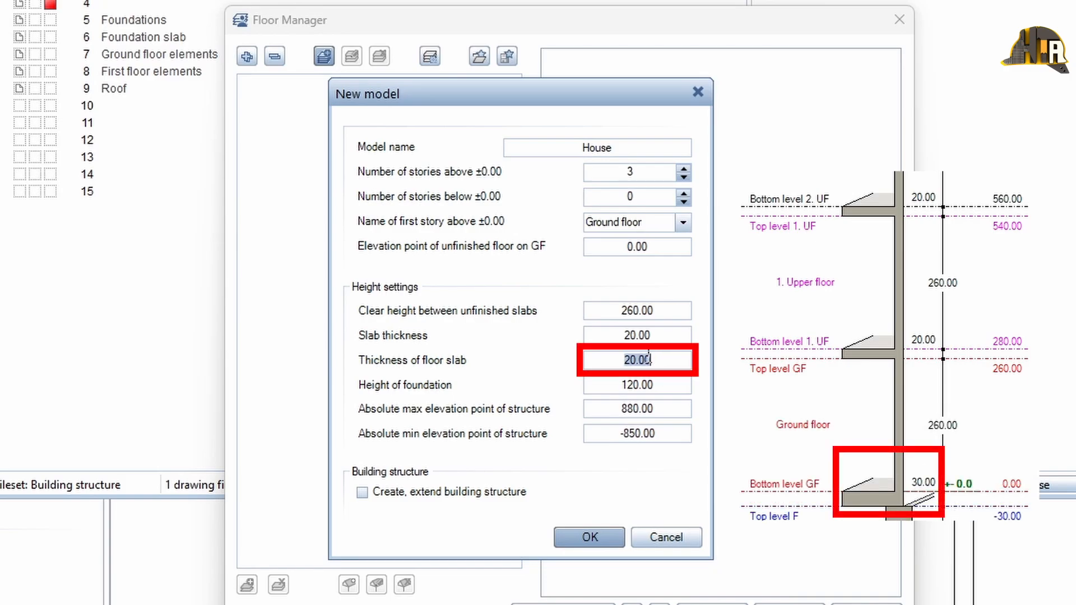
mouse_move(648, 357)
mouse_down()
mouse_move(609, 357)
mouse_move(668, 363)
mouse_up()
text(30.00)
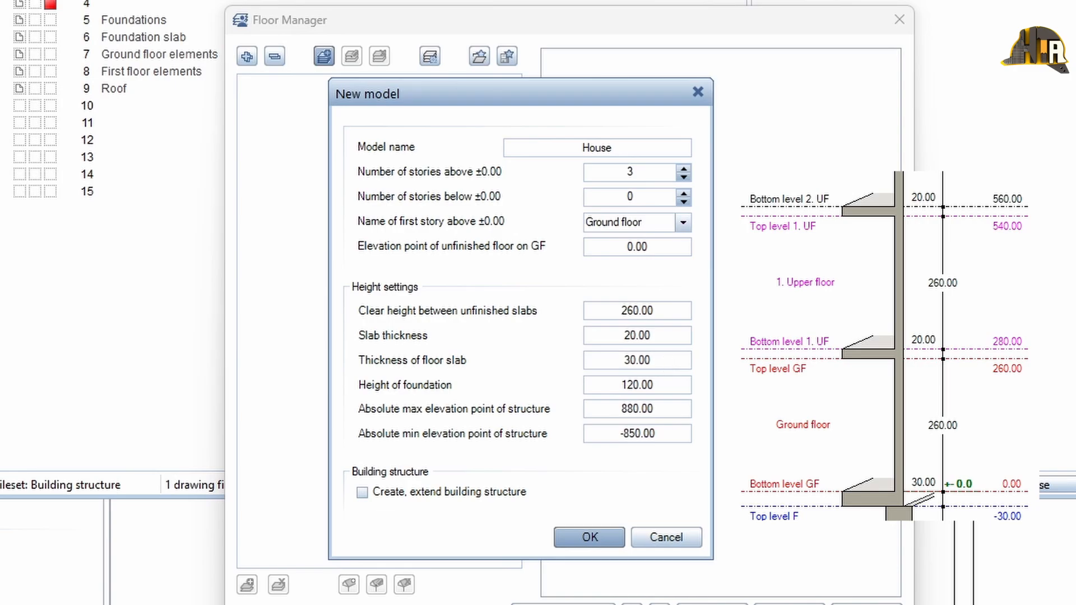
Set the height of foundation to 100.00
click(678, 384)
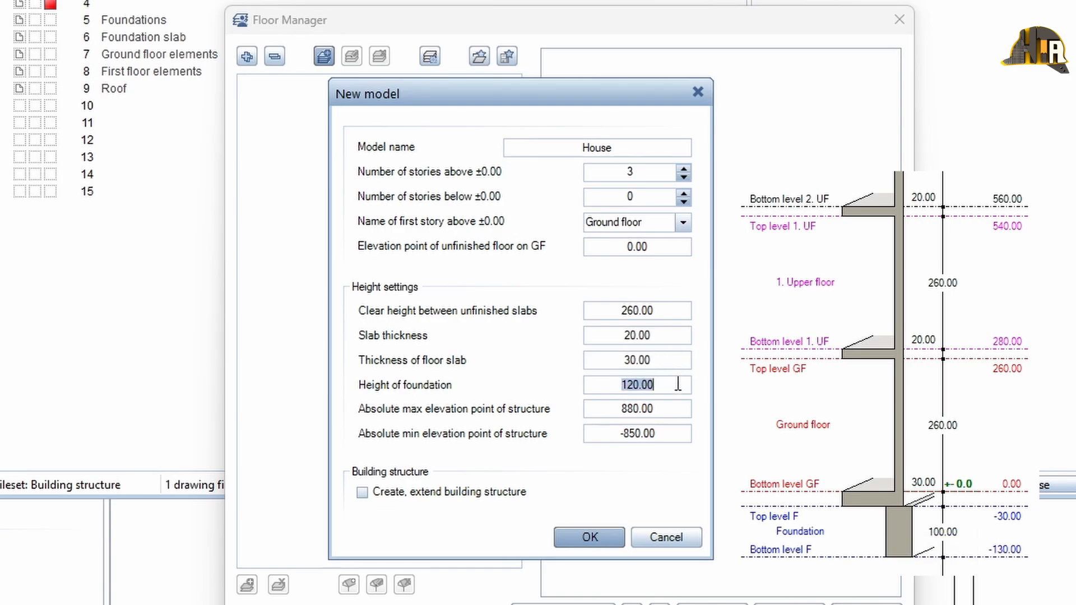
text(100)
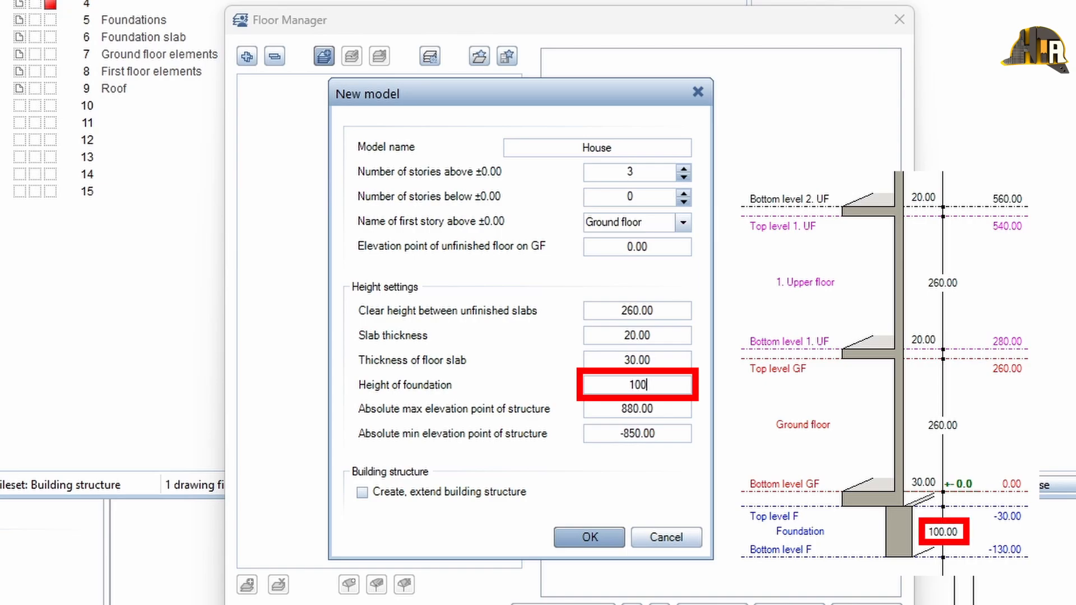
text(.00)
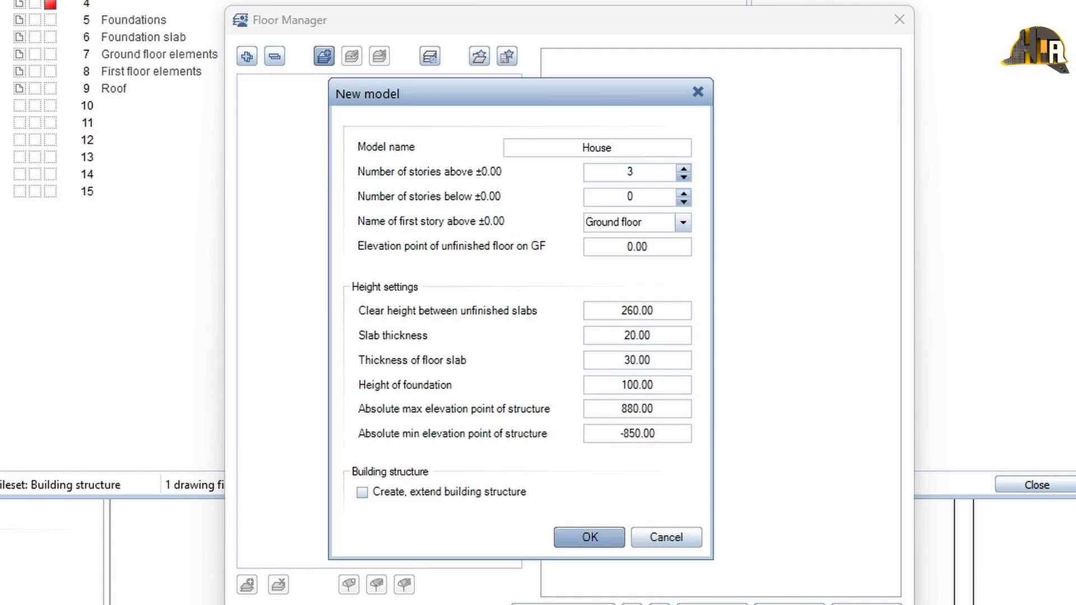
Set the absolute max and min elevation points of the structure to 1000.00 and -1000.00, and confirm the model
double_click(644, 408)
text(1000.00)
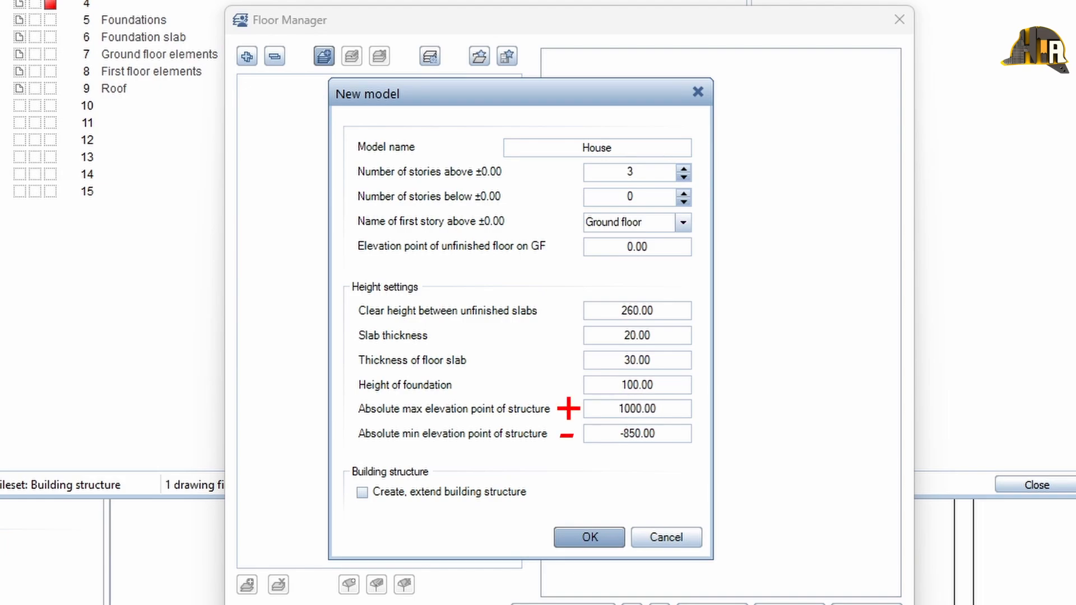
key(Tab)
text(-1000.00)
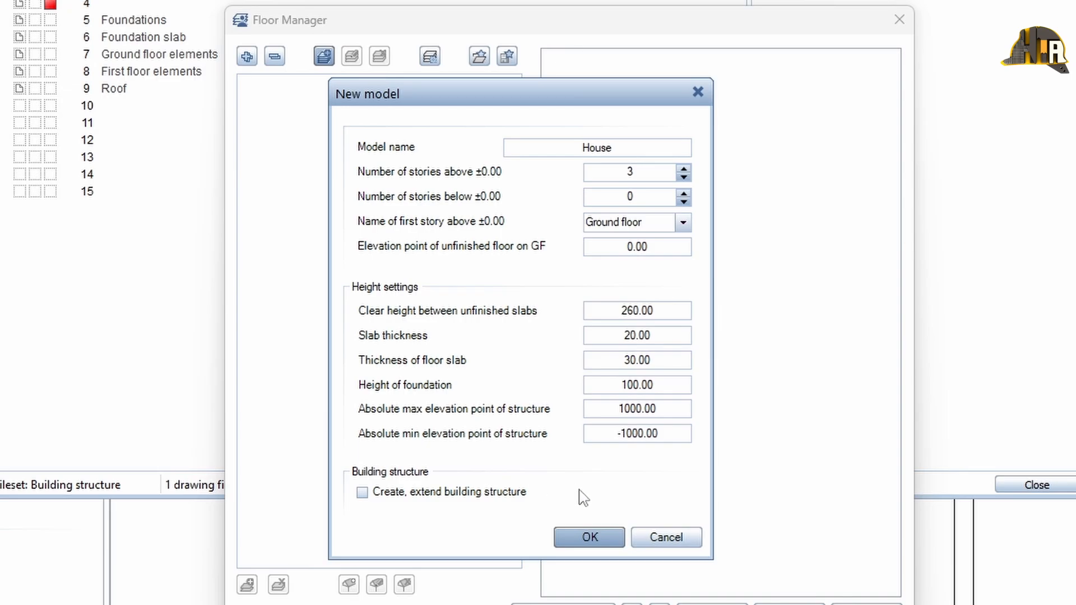
click(589, 537)
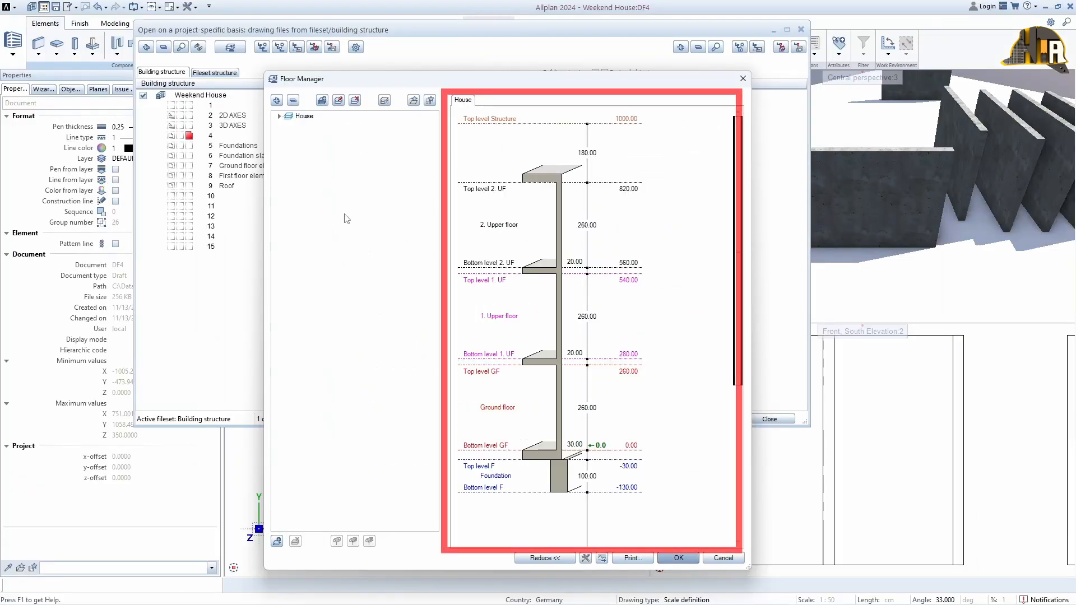
Expand the House model's tree in the Floor Manager to inspect its levels
click(535, 558)
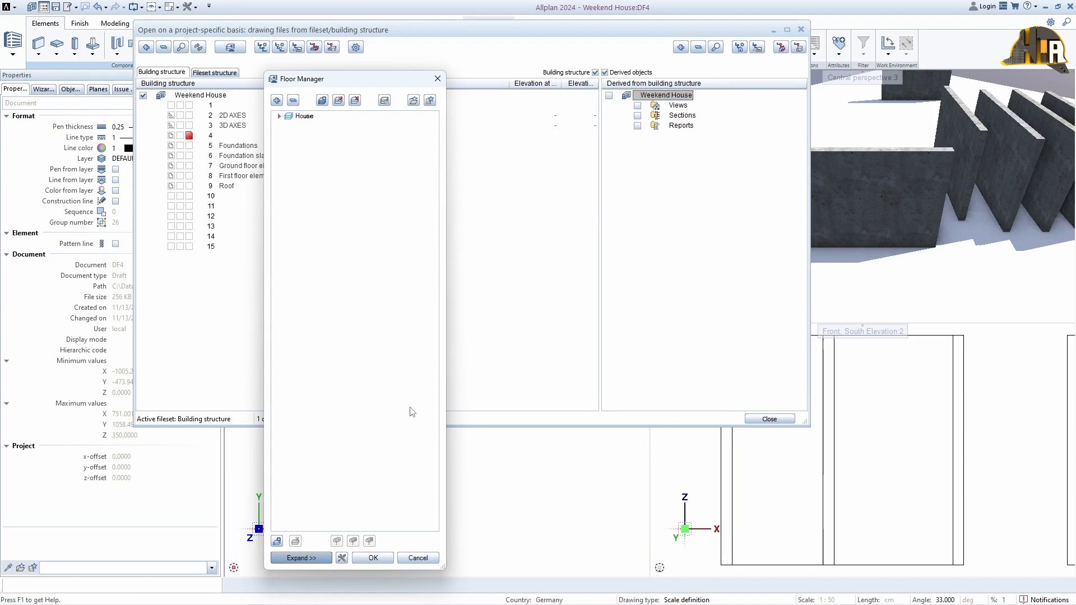
click(307, 557)
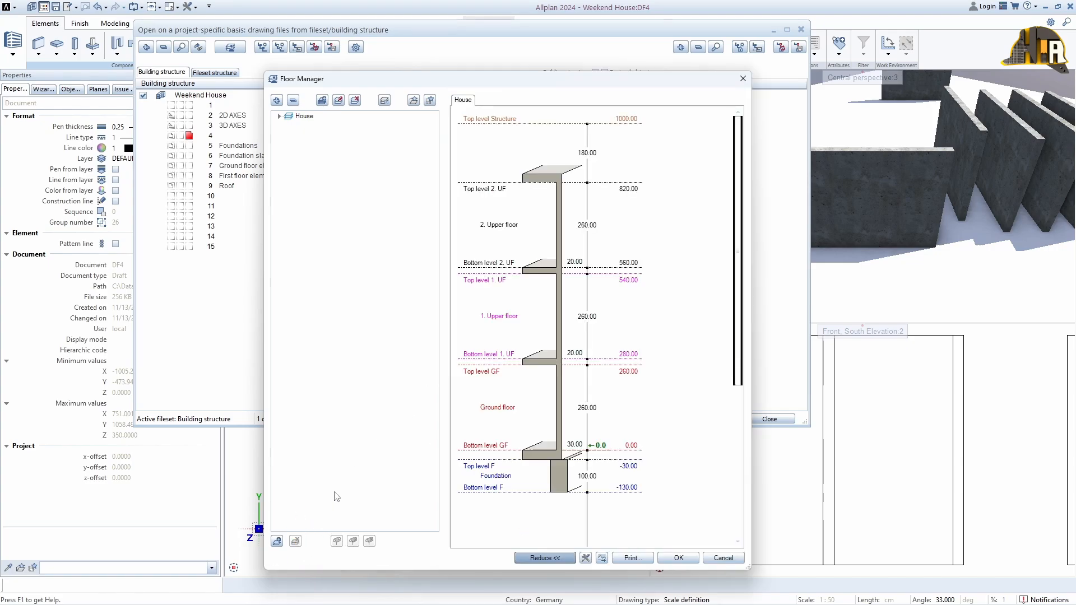
drag(278, 72, 260, 69)
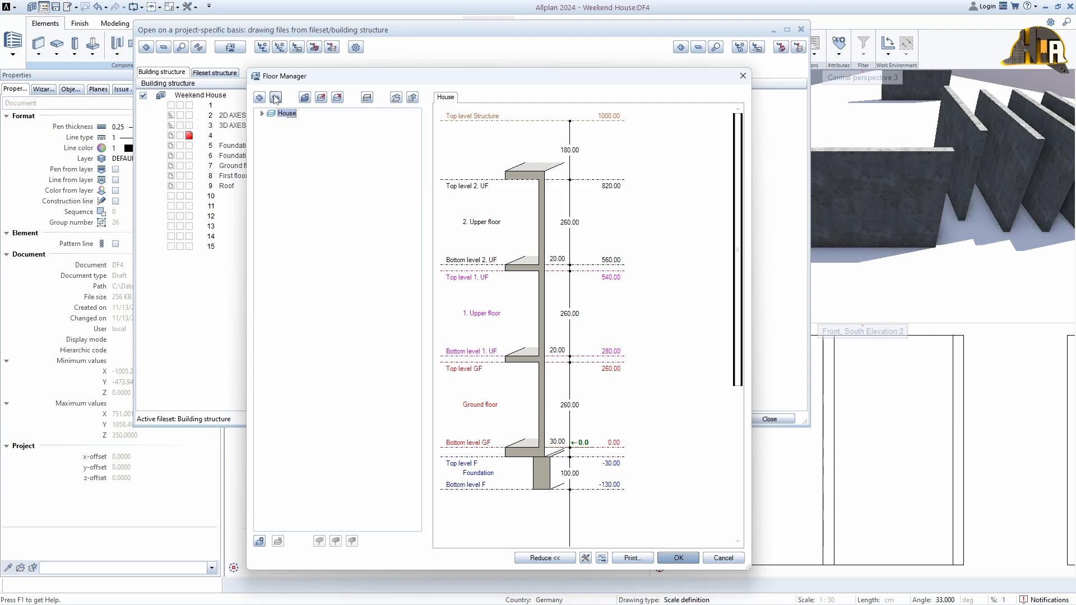
click(259, 97)
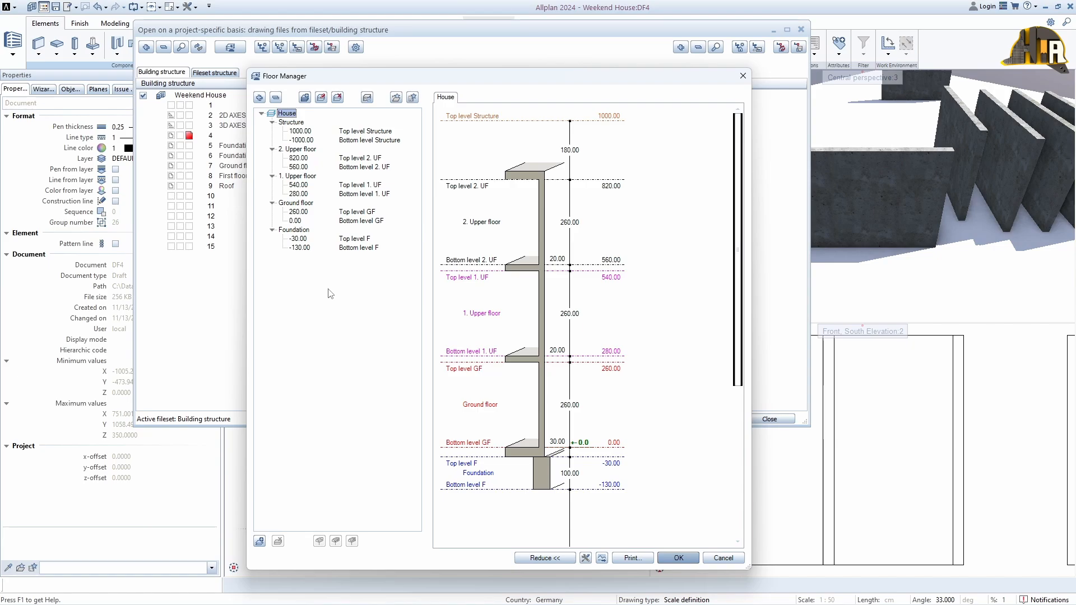
click(322, 100)
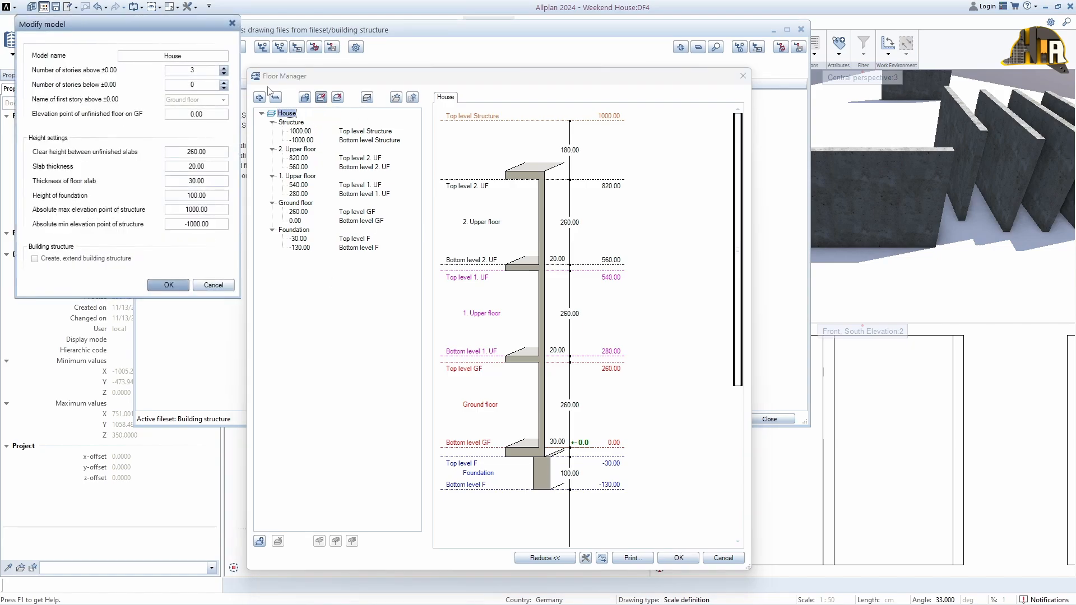
drag(171, 31, 488, 180)
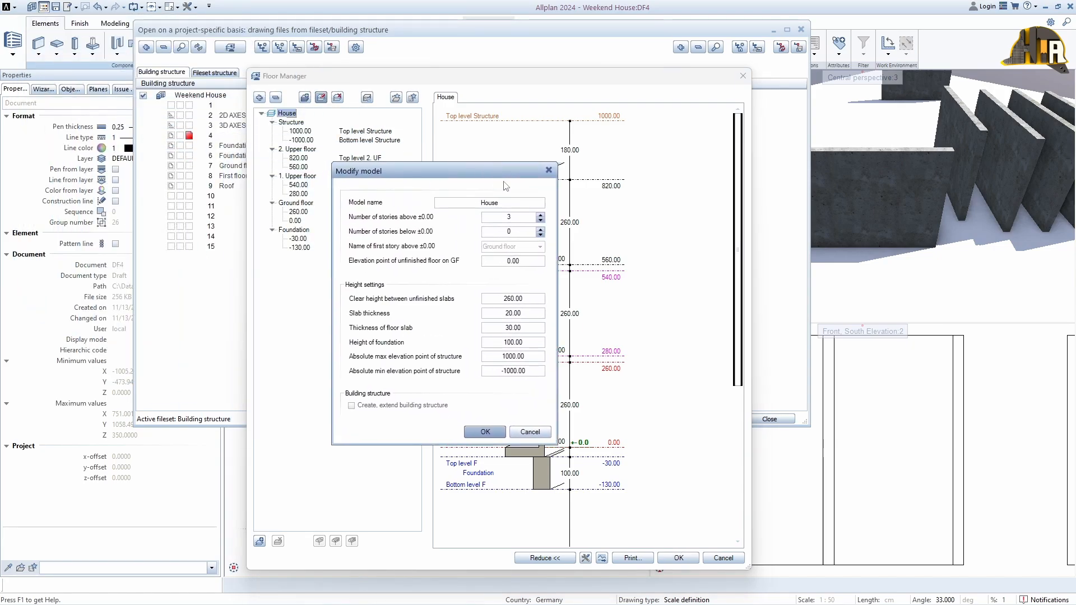
click(548, 171)
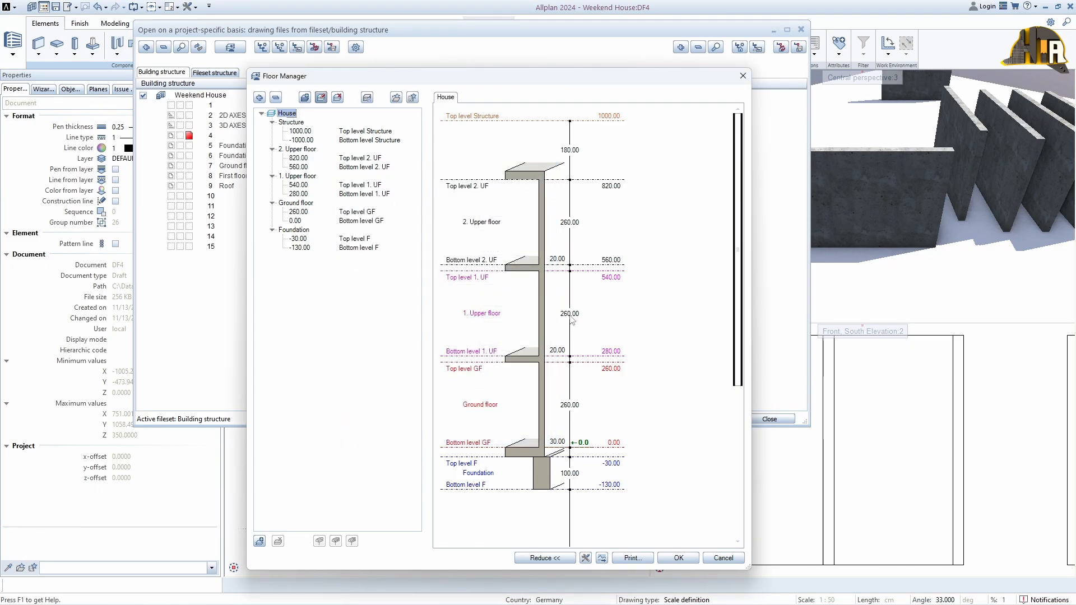
Inspect the storey and slab heights in the House section and close the Floor Manager, applying the model
click(570, 314)
click(560, 351)
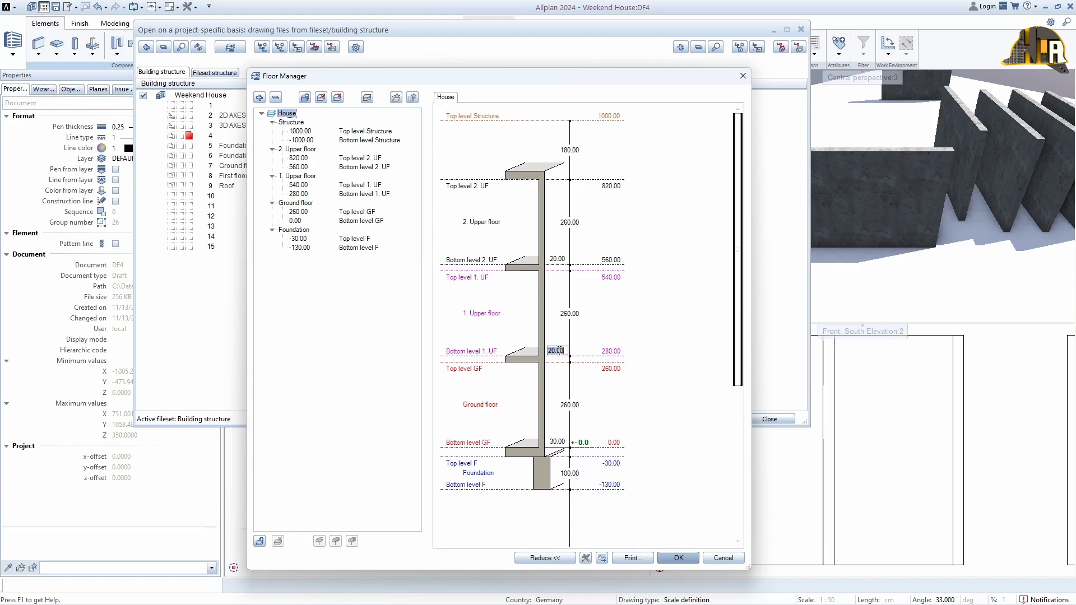
click(610, 351)
click(678, 558)
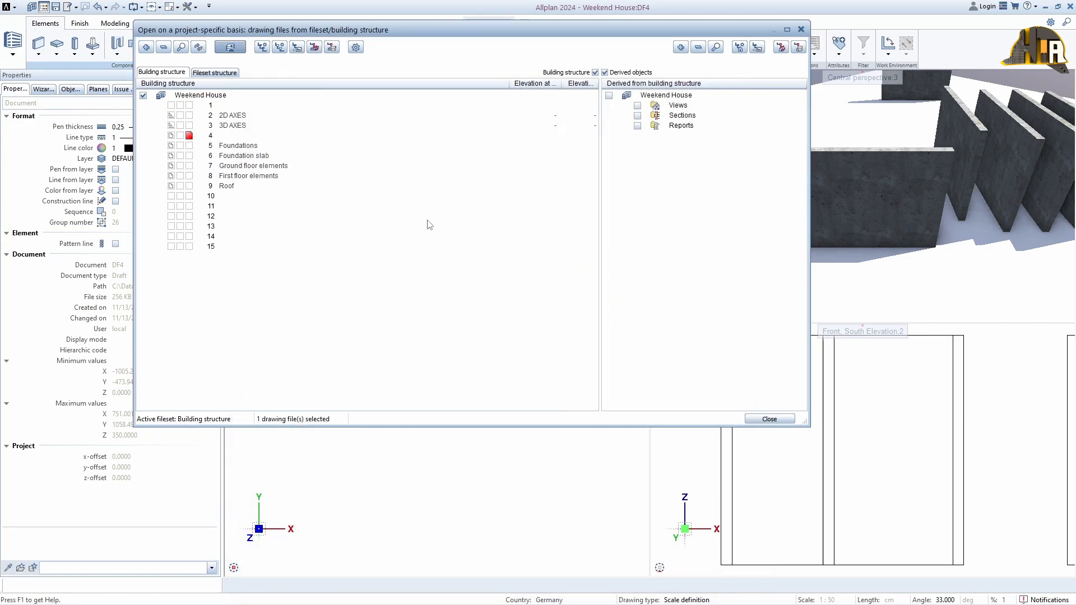
Assign the Foundation's top and bottom levels to the Foundations drawing file
right_click(236, 146)
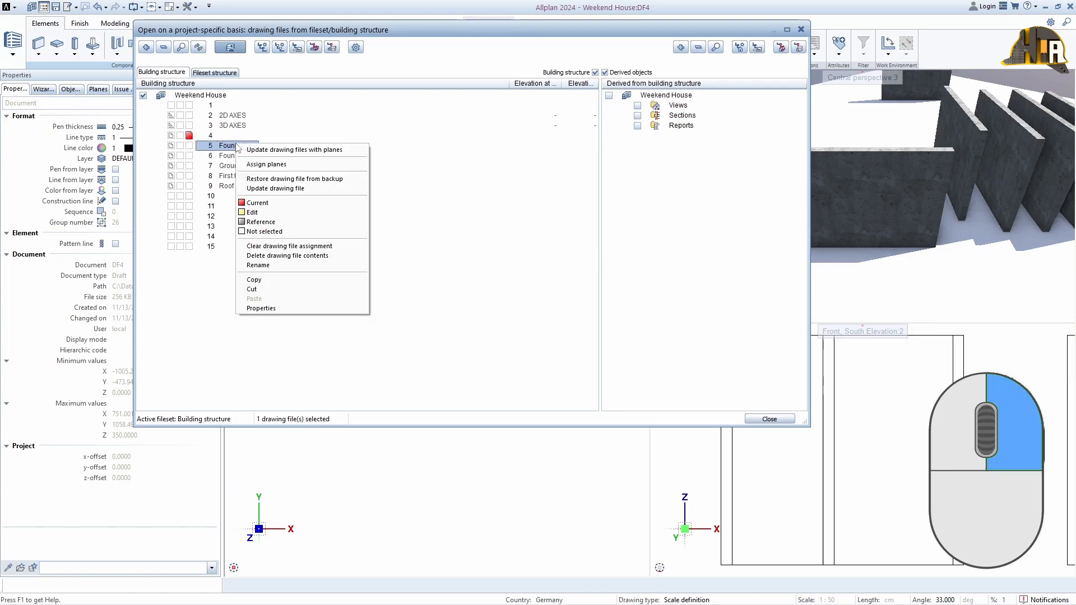
click(266, 164)
drag(427, 313, 464, 365)
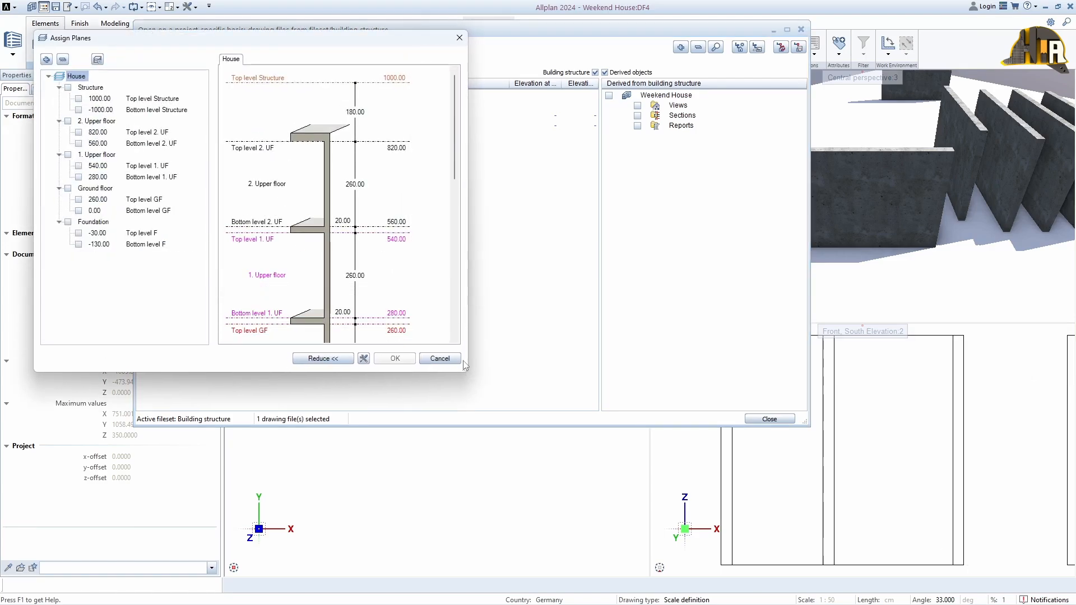
drag(339, 45, 747, 79)
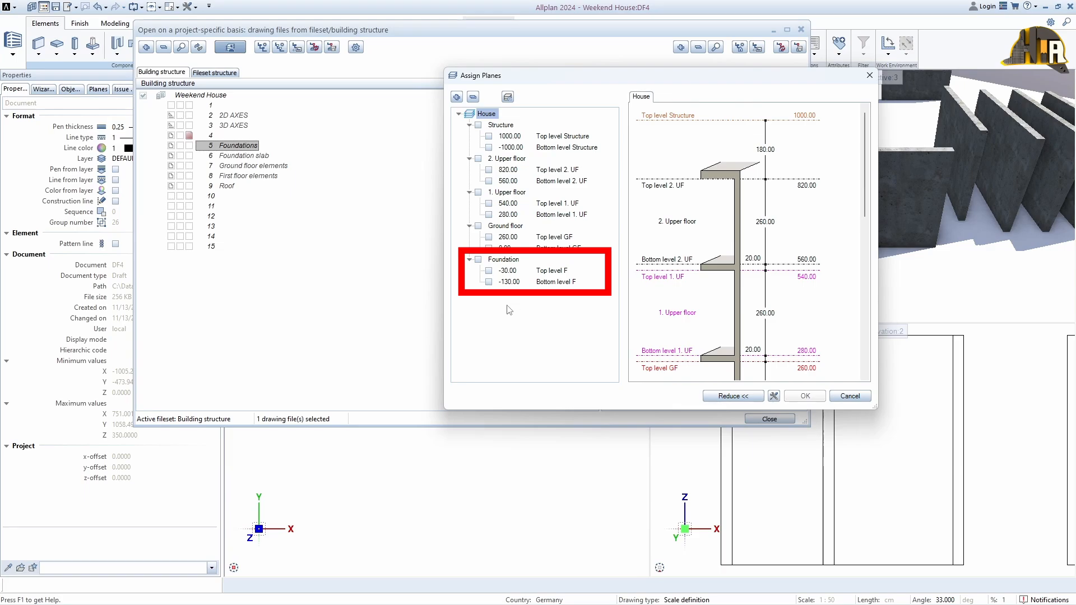
click(488, 271)
click(489, 282)
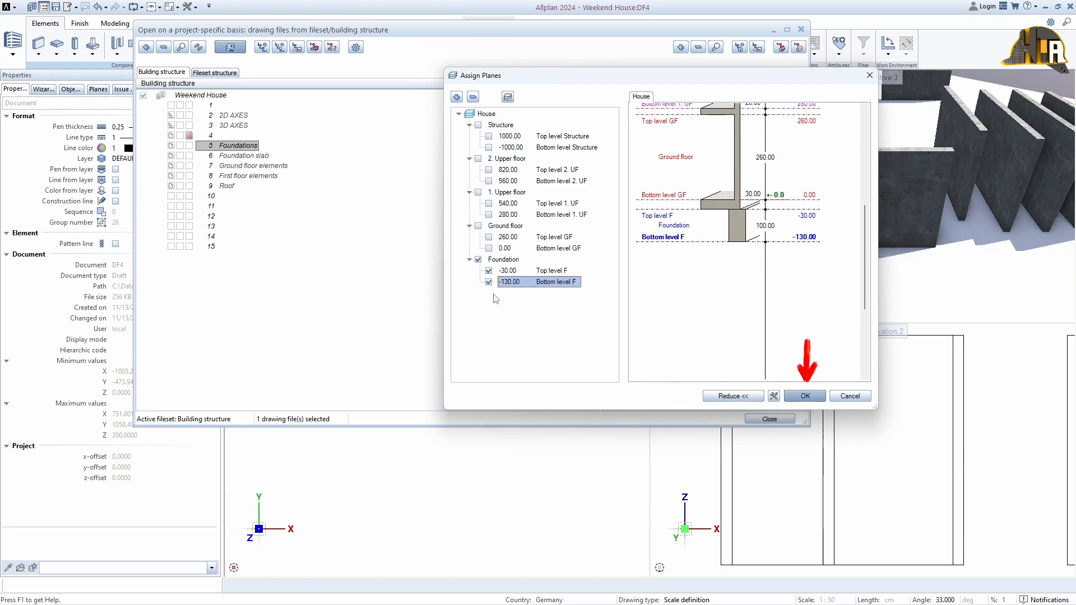
click(805, 396)
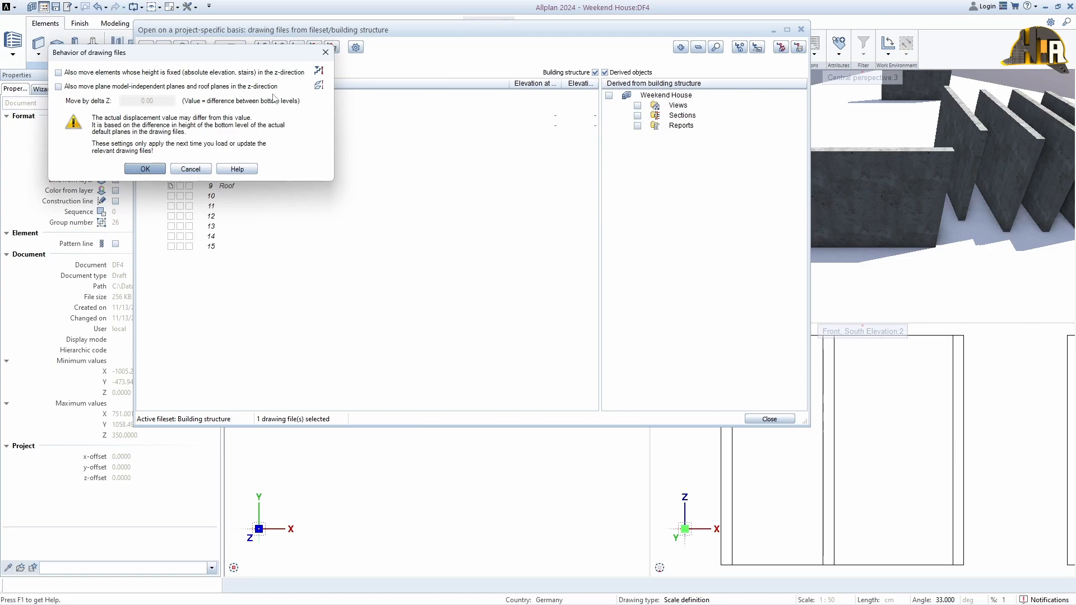
Enable moving fixed-height elements and plane-model-independent planes in the z-direction, and confirm
click(80, 75)
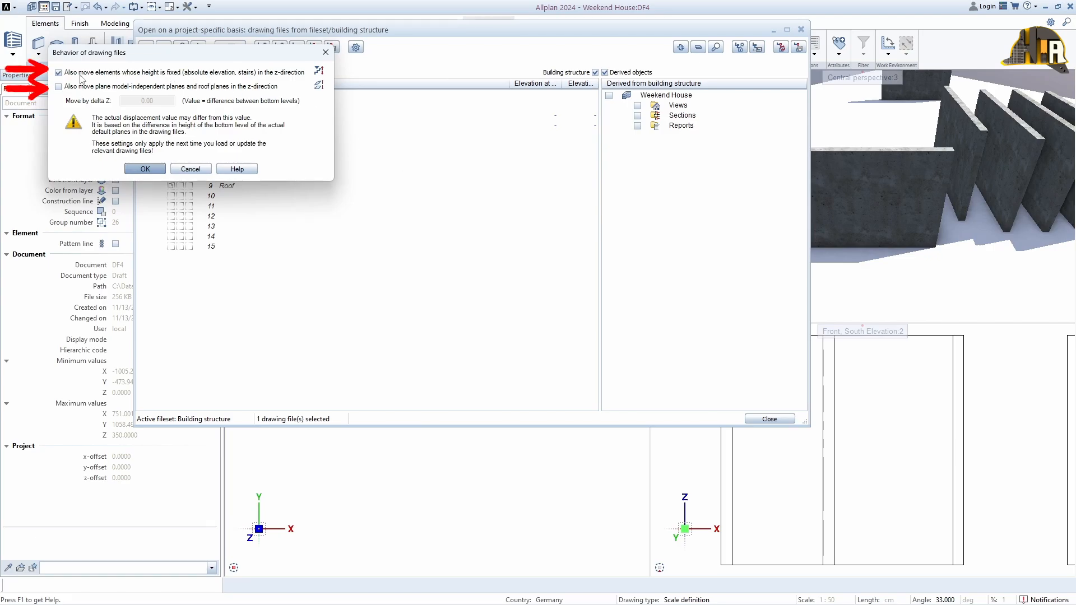
click(75, 87)
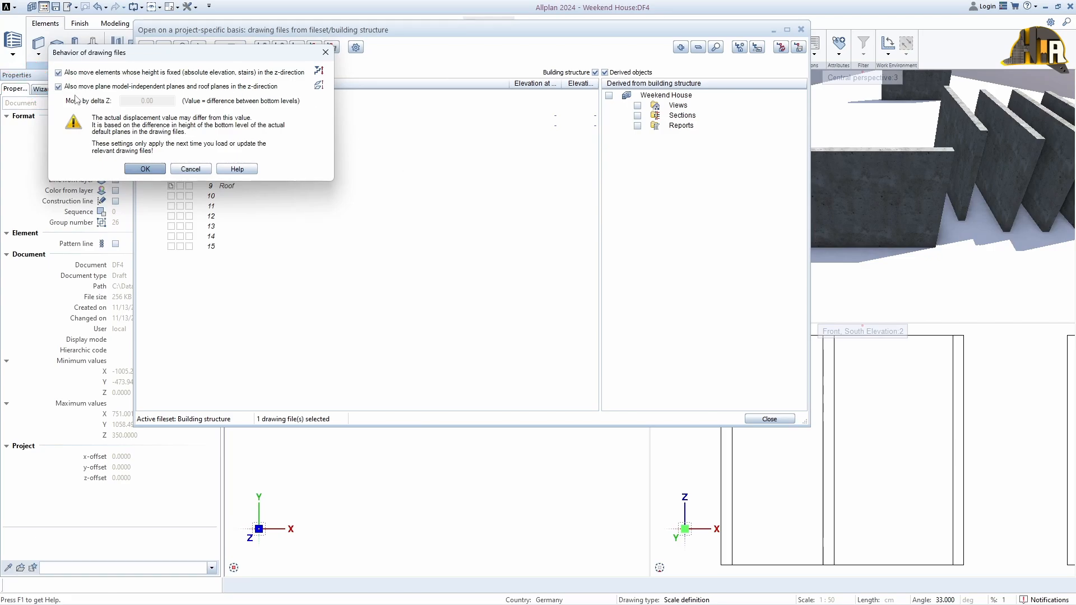
click(144, 169)
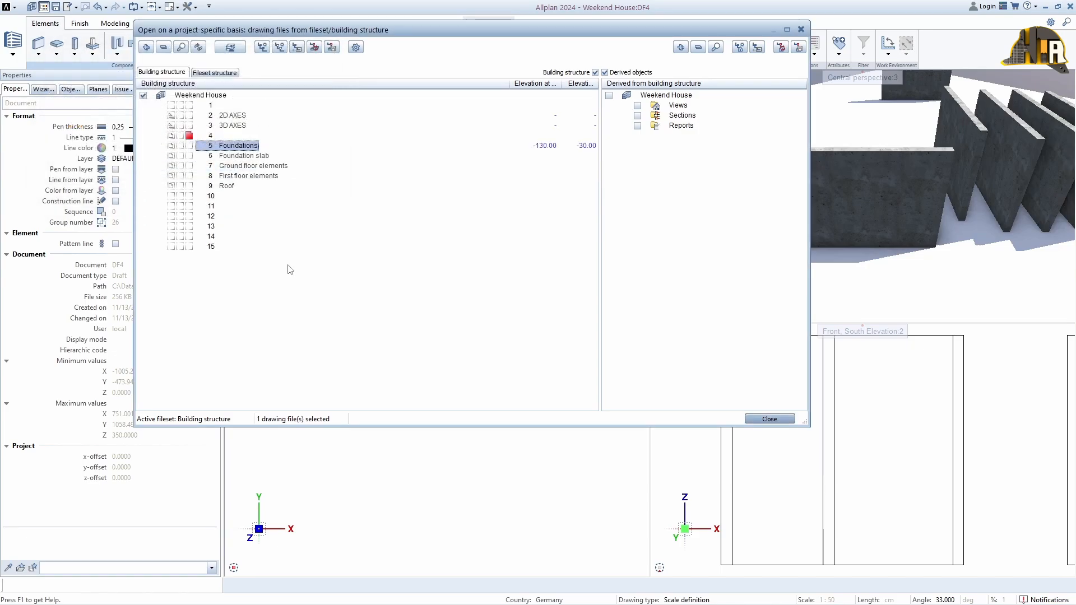
Assign the Foundation slab drawing file to the planes Top level F and Bottom level GF
drag(563, 82, 531, 83)
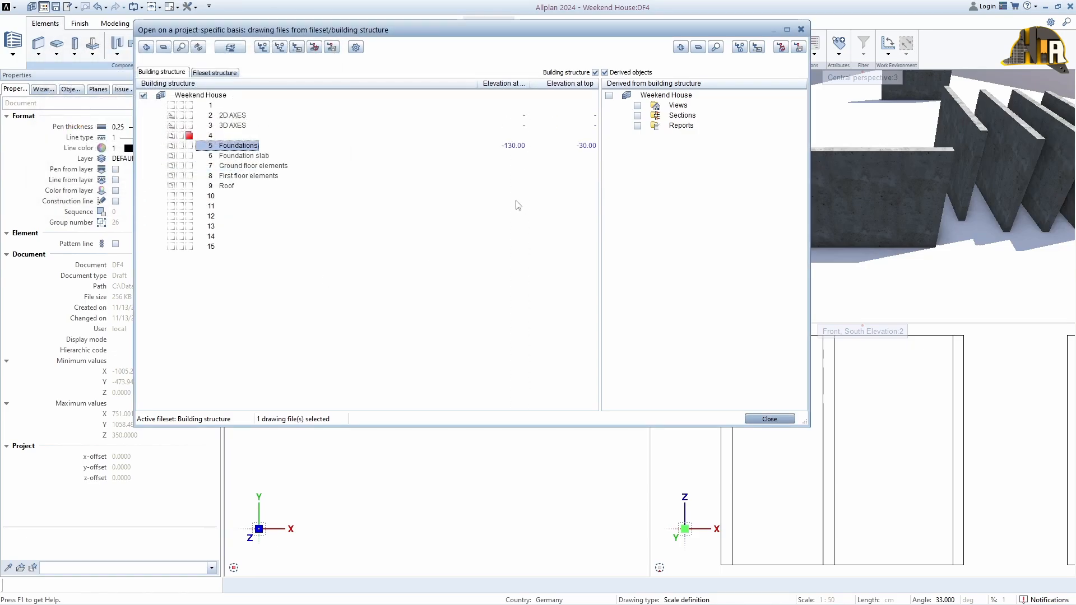
right_click(255, 156)
click(269, 175)
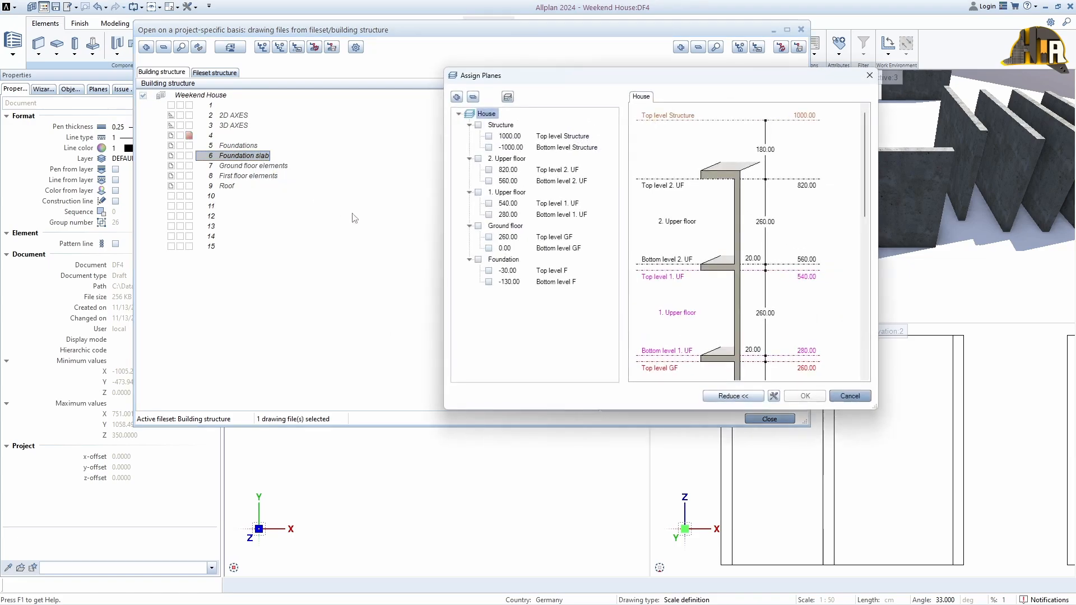
click(488, 270)
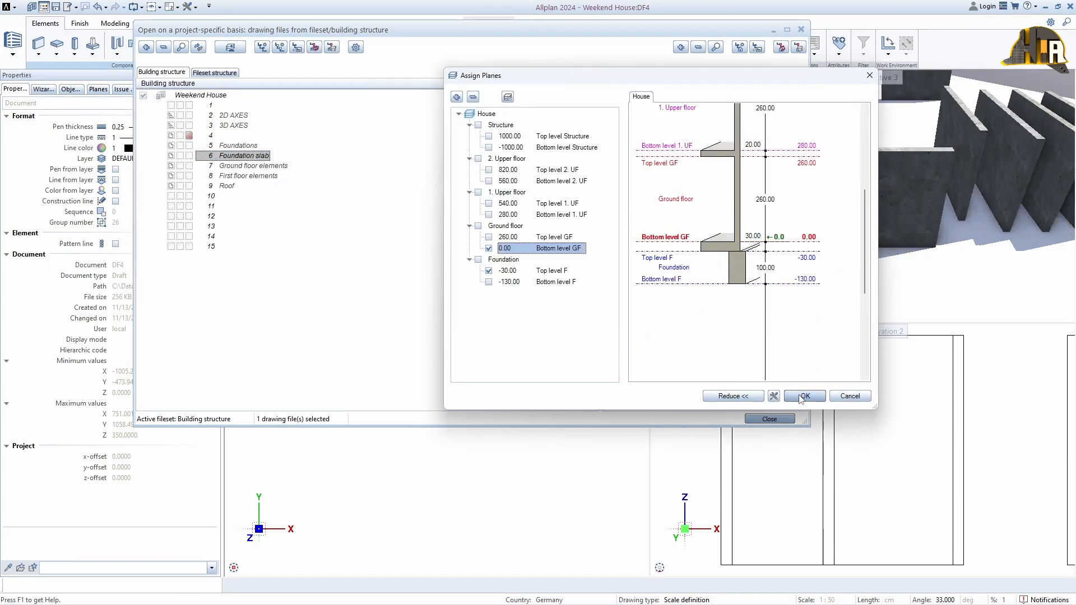
click(805, 396)
click(174, 198)
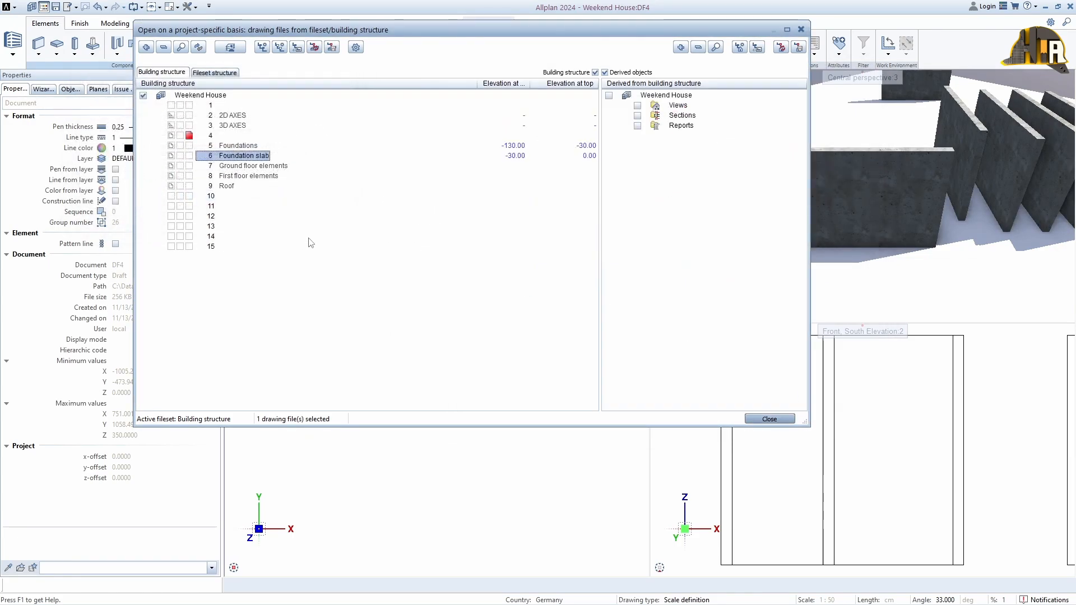
Assign the Ground floor elements drawing file to the Ground floor's bottom and top levels
right_click(235, 165)
click(264, 186)
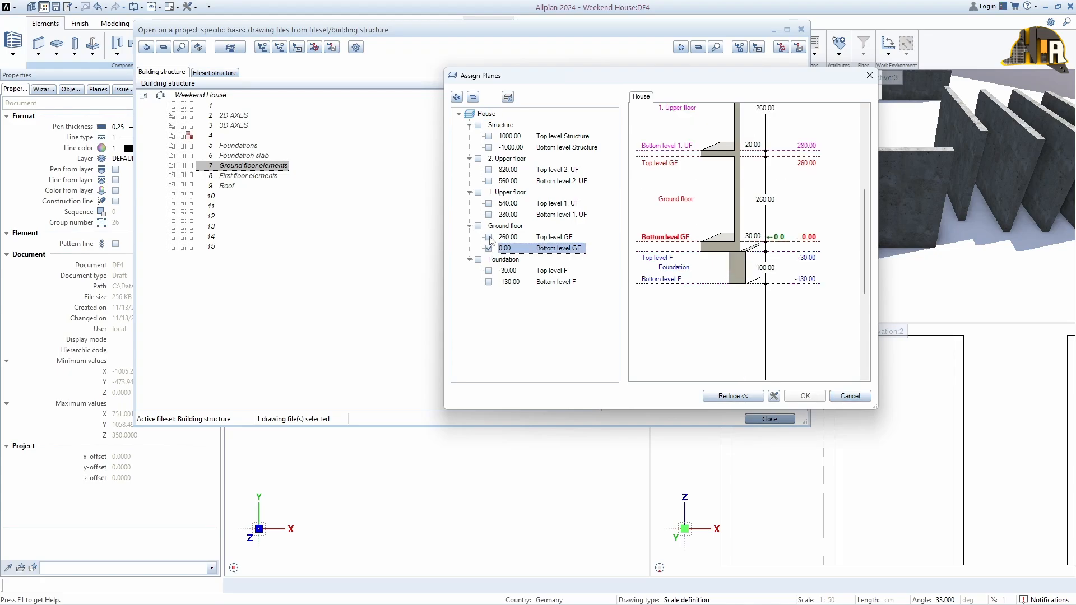
click(488, 237)
click(805, 397)
click(187, 224)
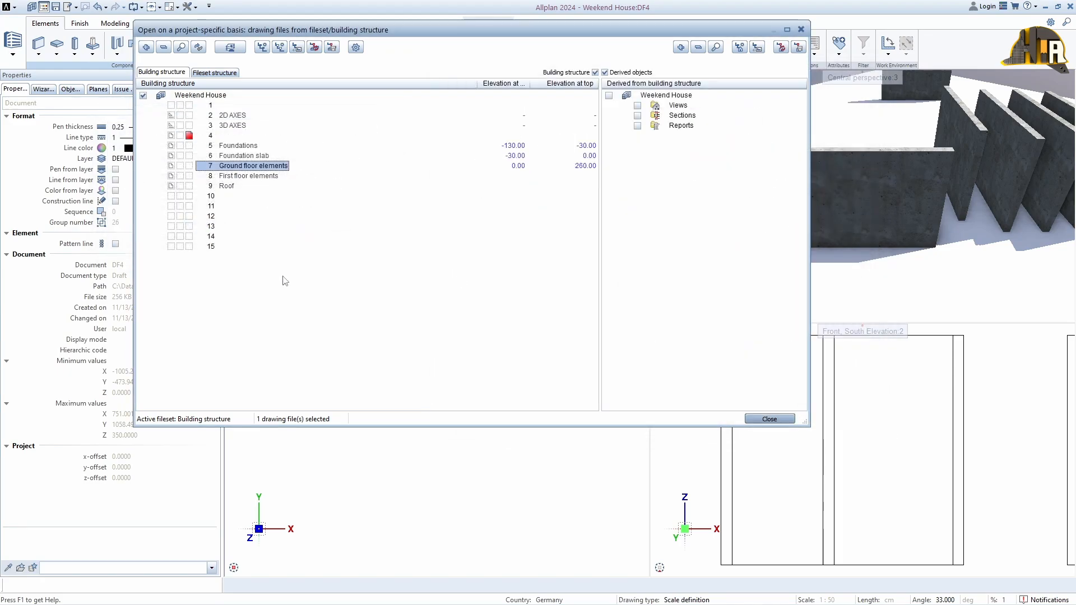
Assign the First floor elements drawing file to the 1. Upper floor's bottom and top levels
click(242, 176)
right_click(242, 176)
click(274, 196)
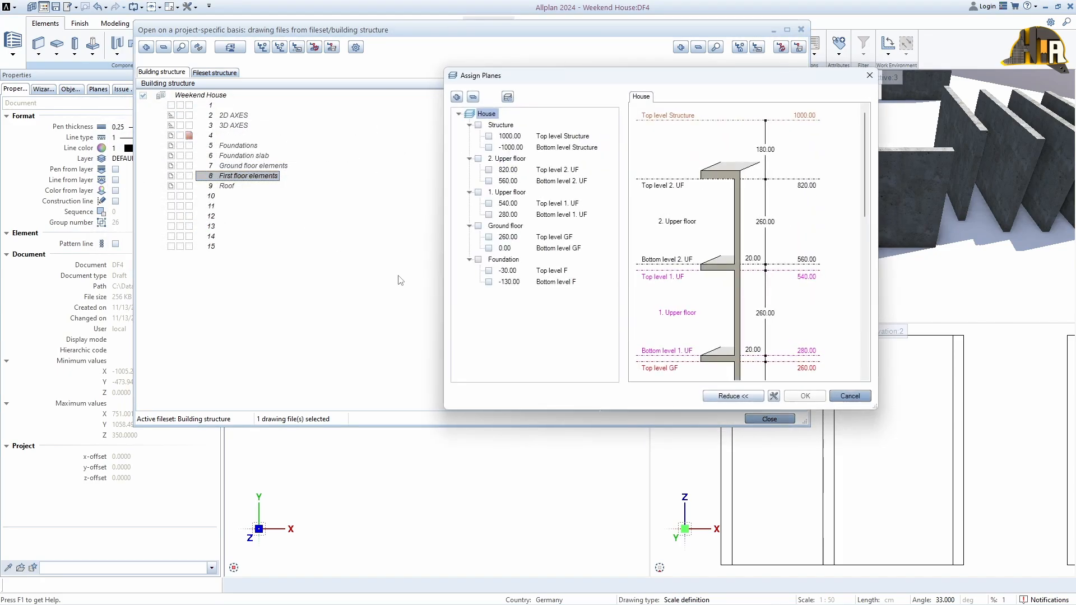
click(488, 215)
click(489, 203)
click(805, 396)
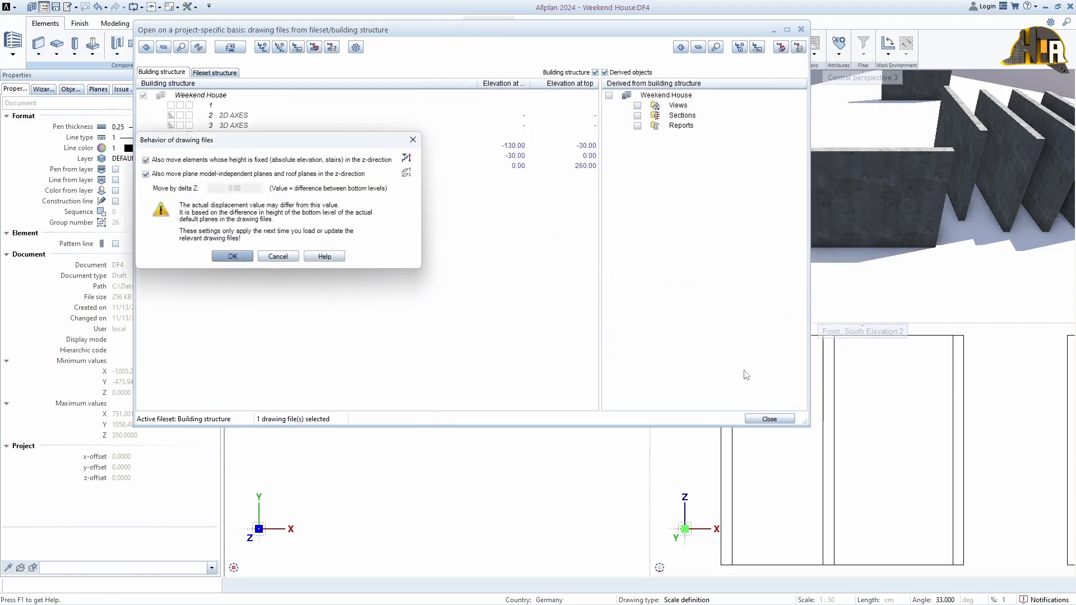
click(252, 256)
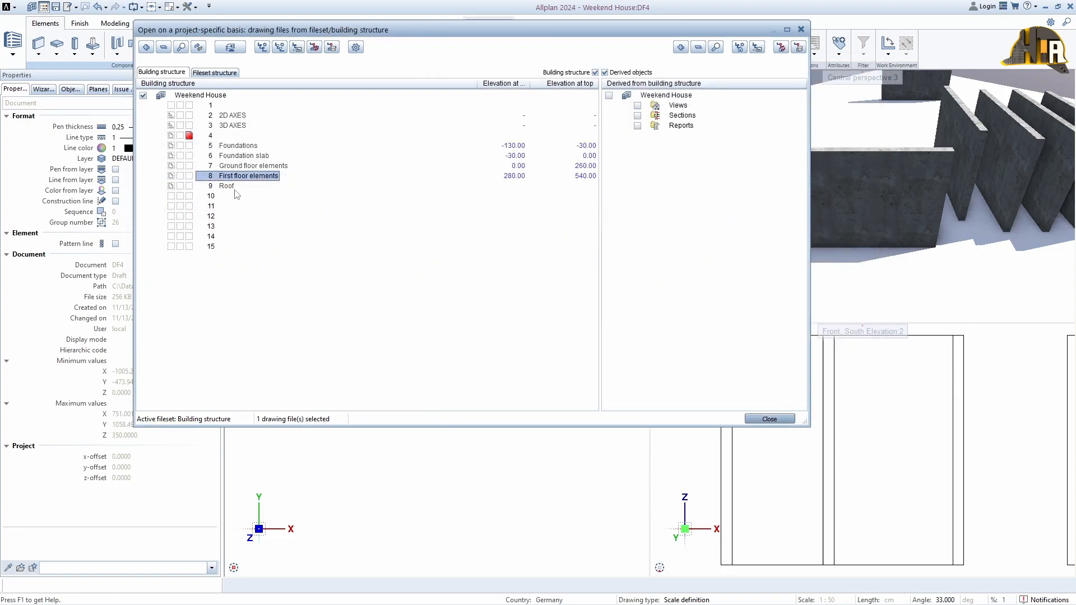
Assign the Roof drawing file between Top level 1. UF and Bottom level 2. UF
right_click(233, 188)
click(274, 209)
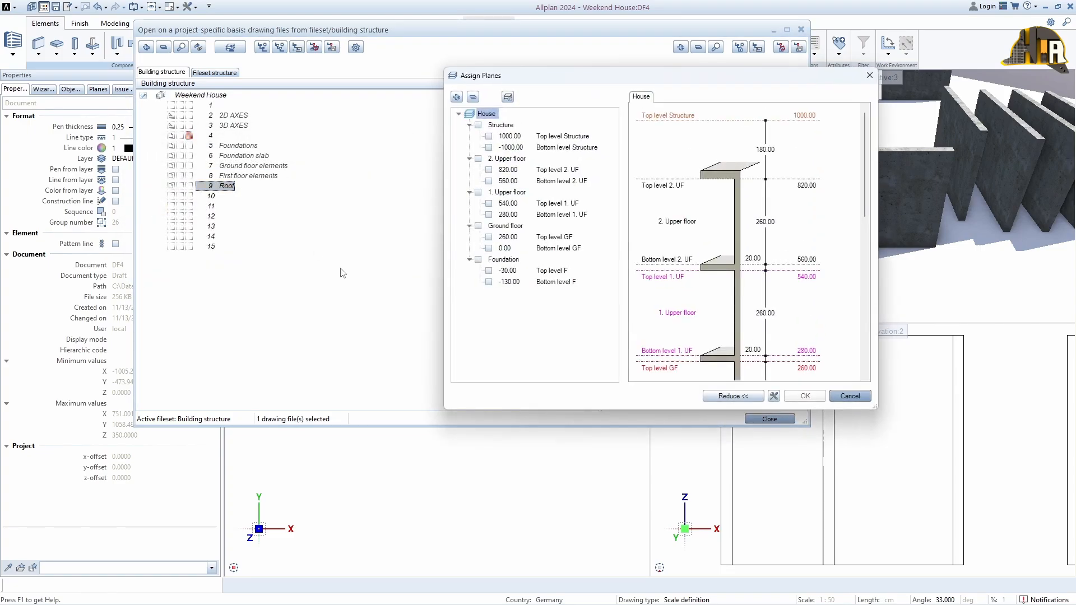
click(489, 204)
click(488, 181)
click(801, 396)
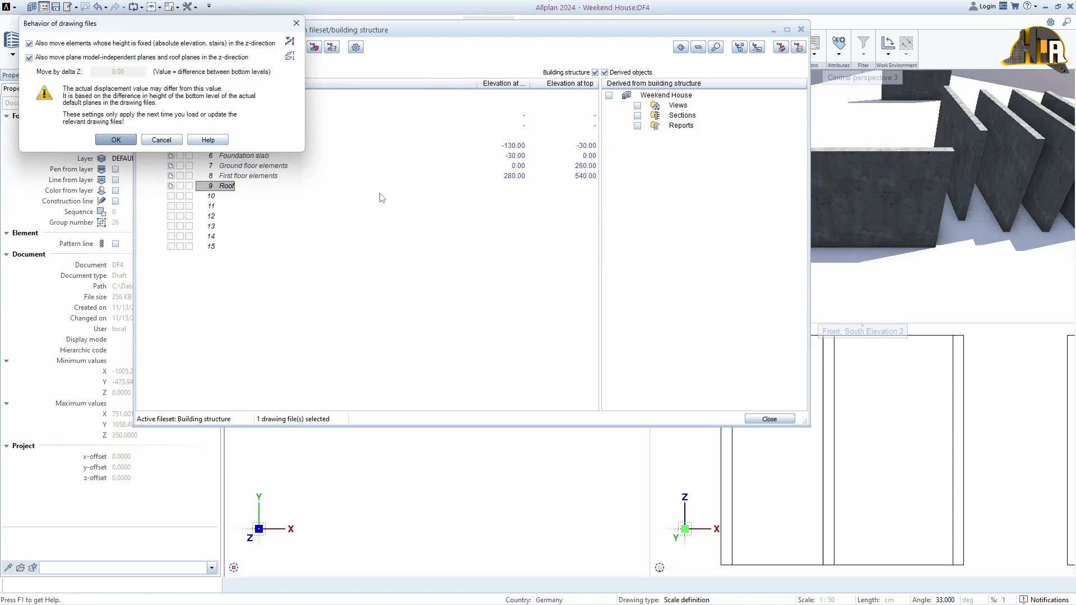
click(112, 140)
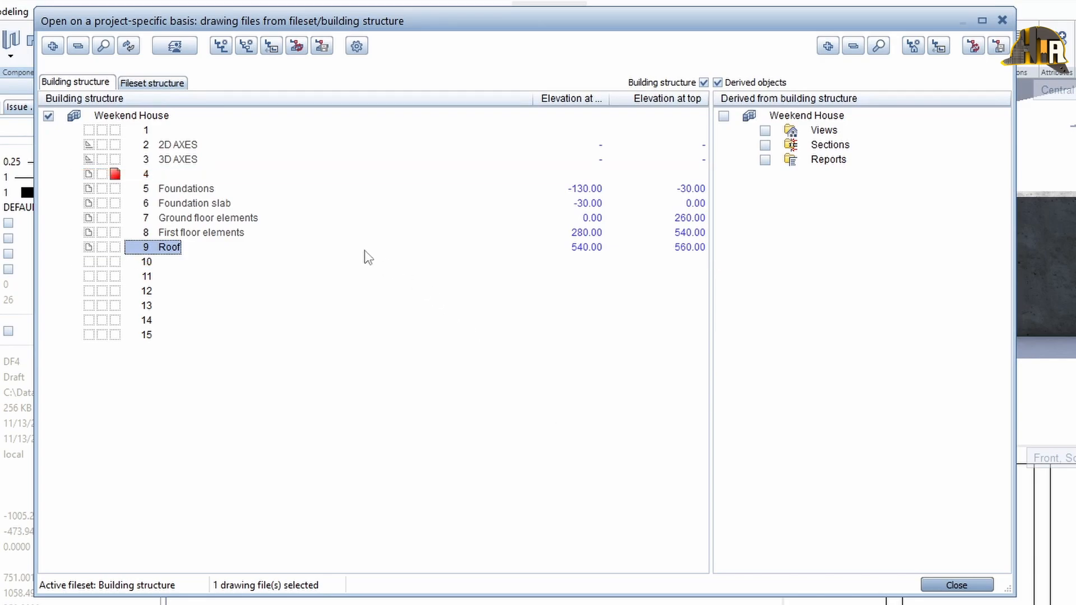
Make Ground floor elements the current drawing file, add 3D AXES to the open files, and close the dialog
click(116, 218)
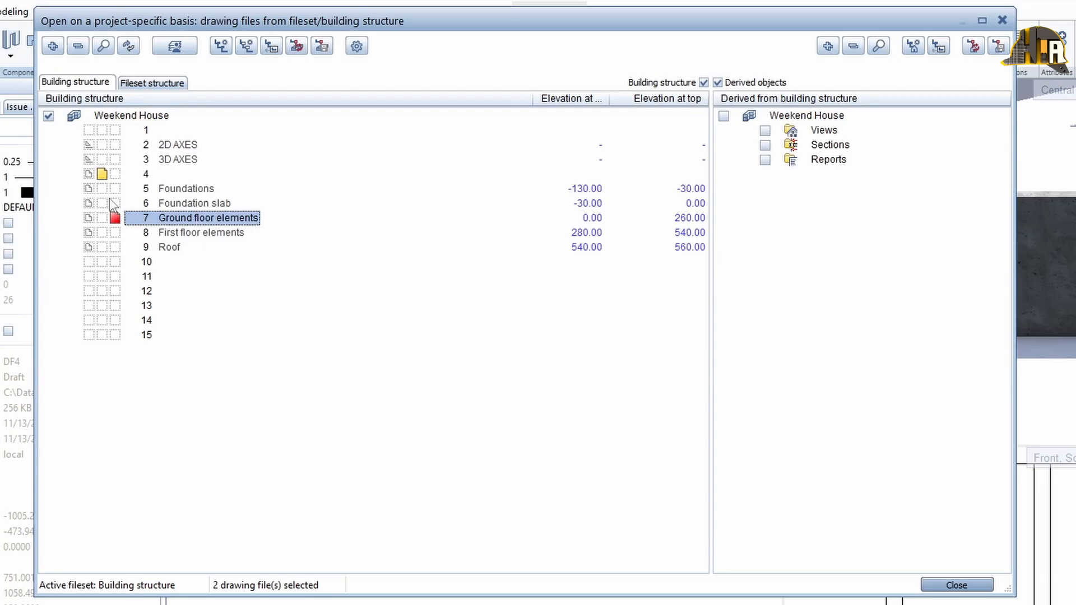
click(101, 173)
click(89, 159)
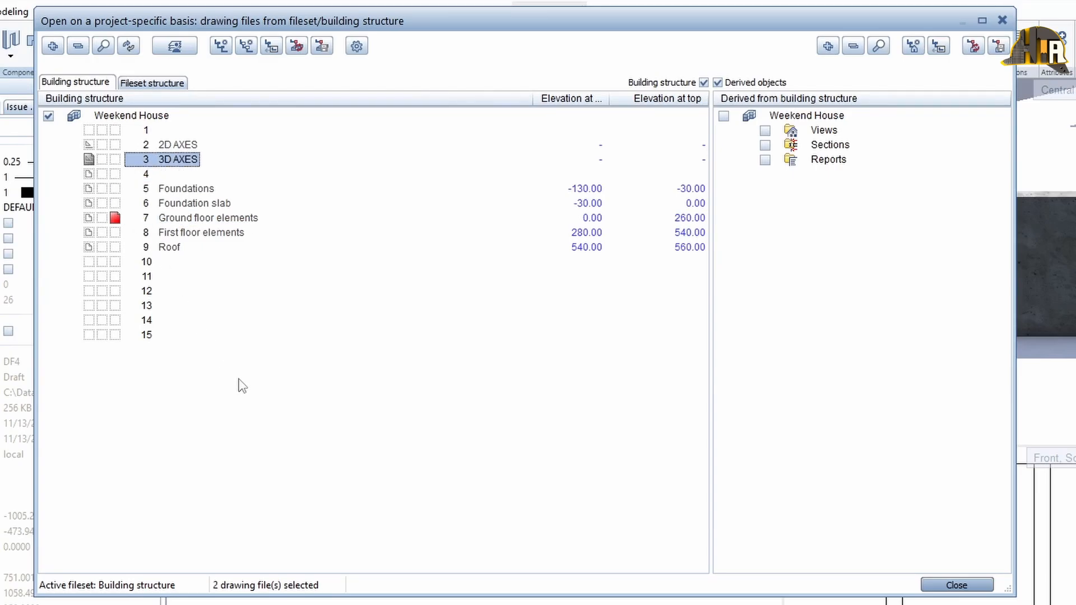
click(956, 585)
key(alt+2)
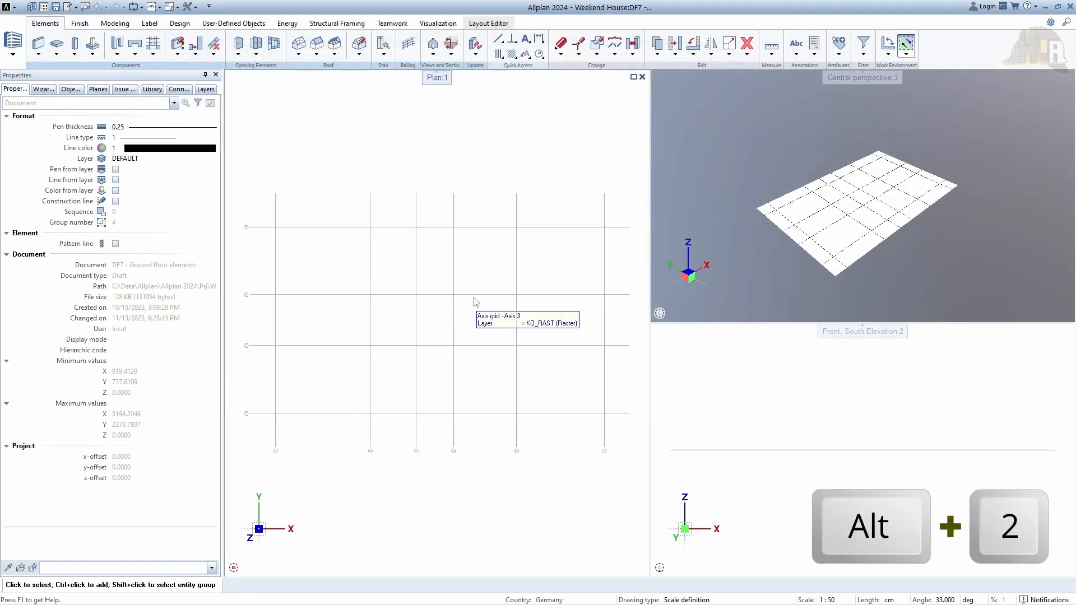